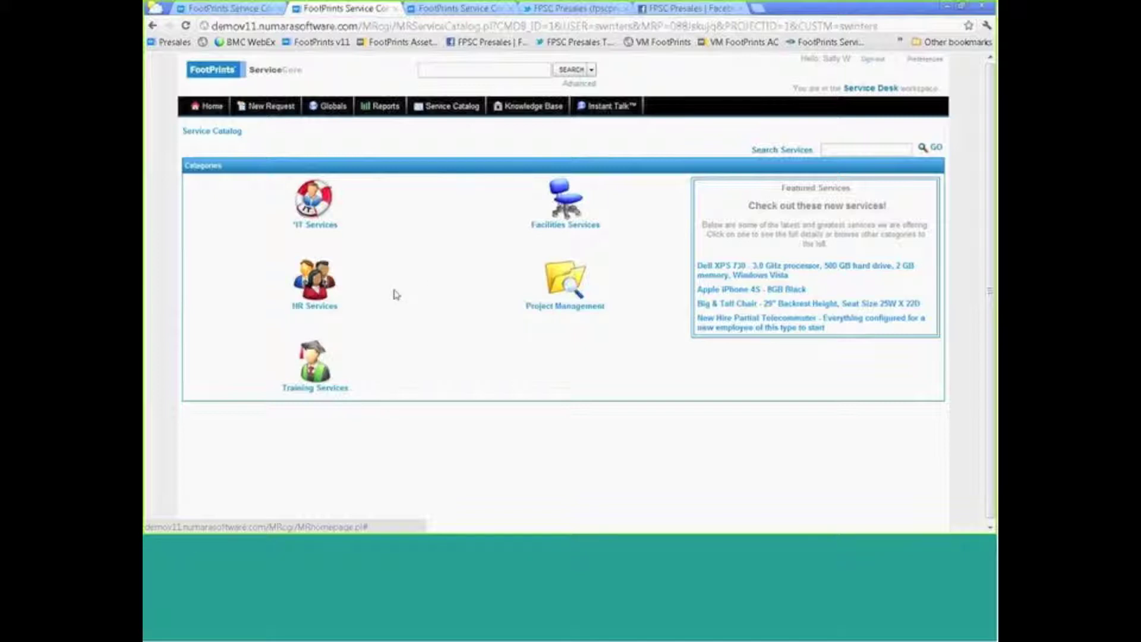
Step: Open the Adobe Reader X service under IT Services > Business Applications Services and start a request
click(324, 220)
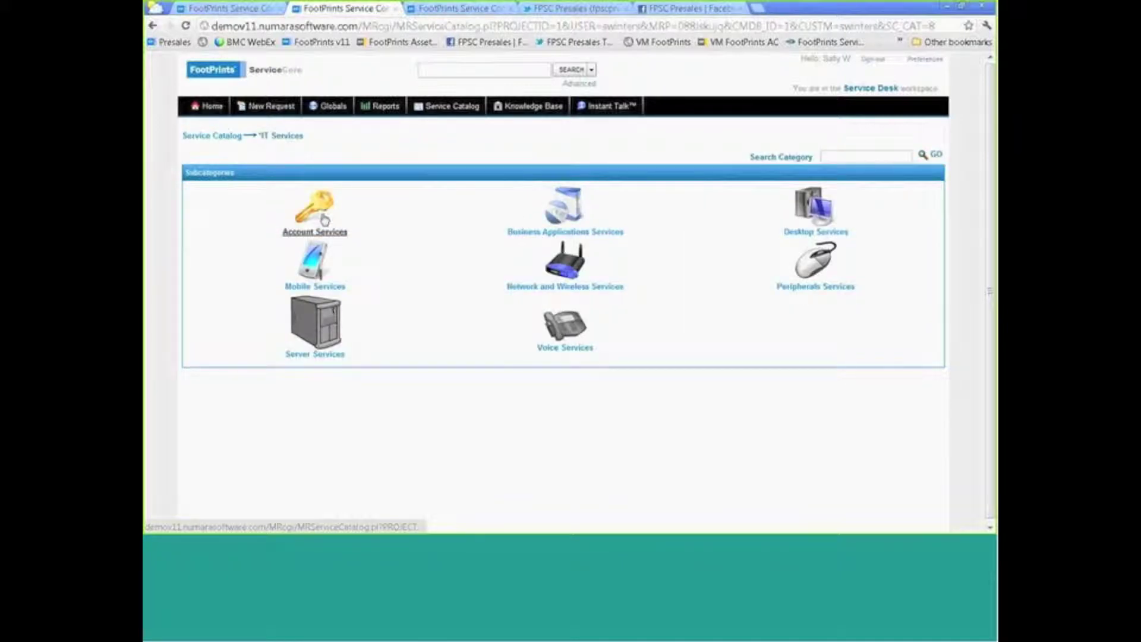
click(572, 222)
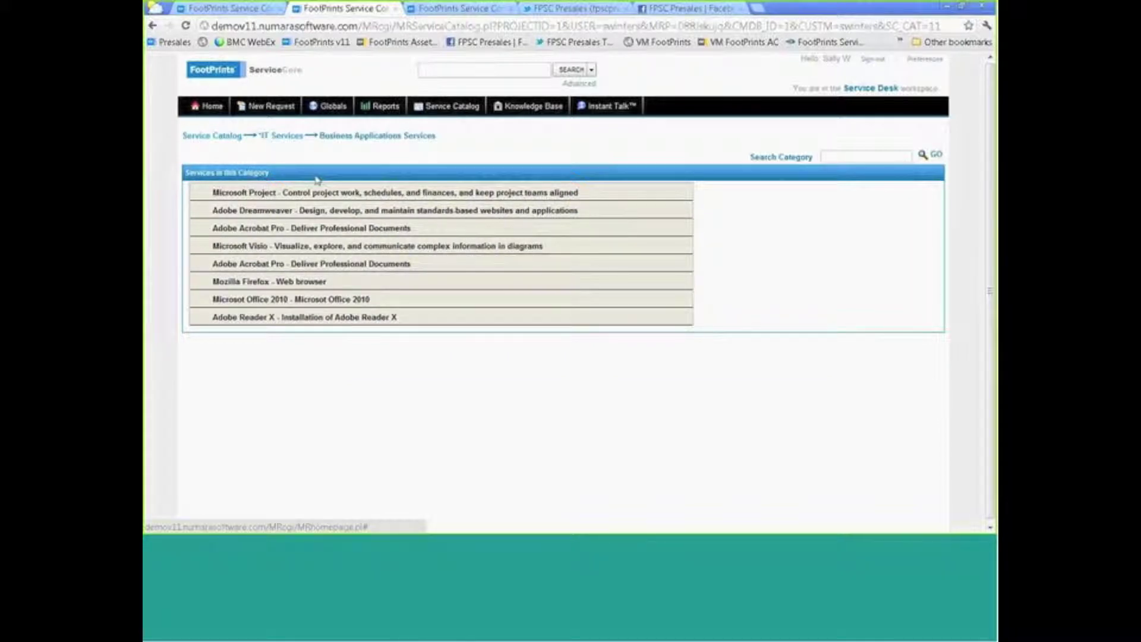
click(284, 322)
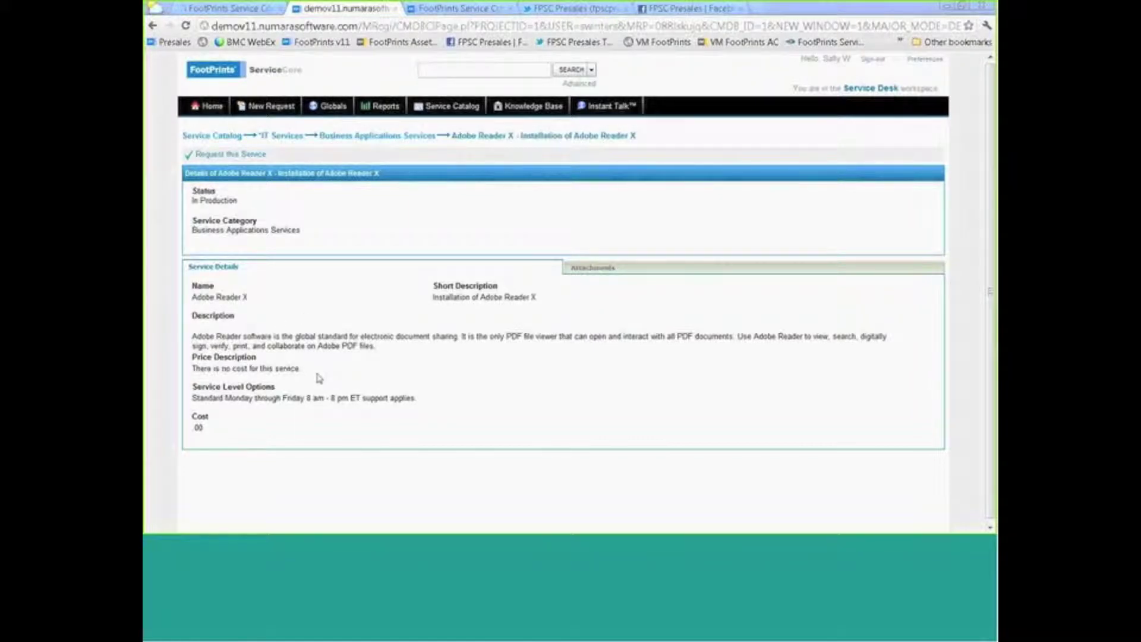
drag(315, 370, 255, 369)
click(284, 410)
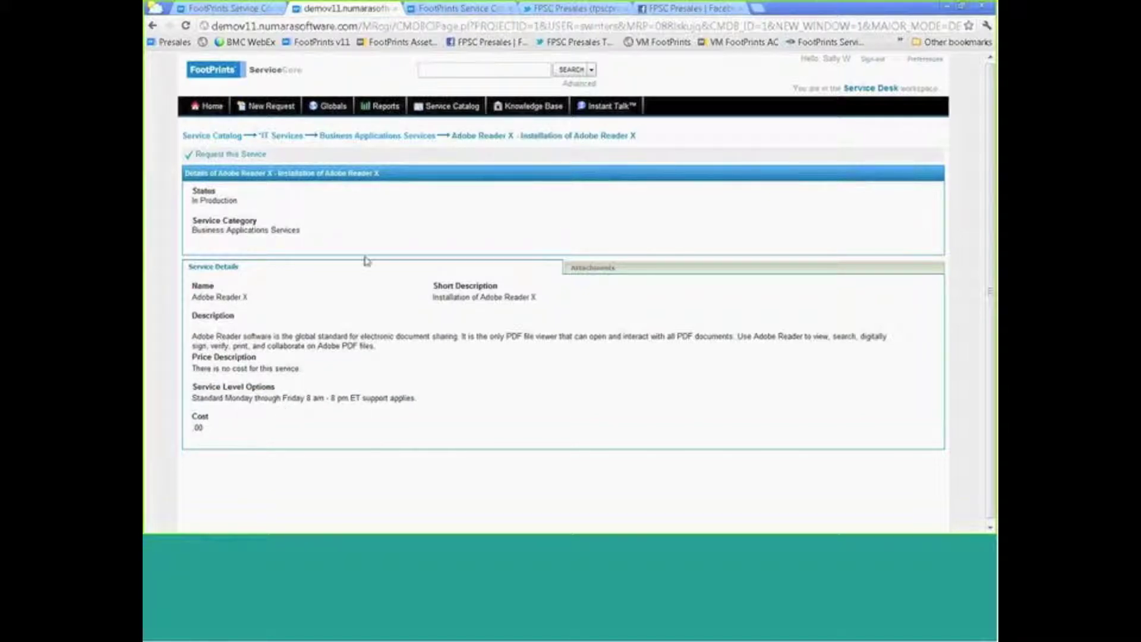
click(246, 157)
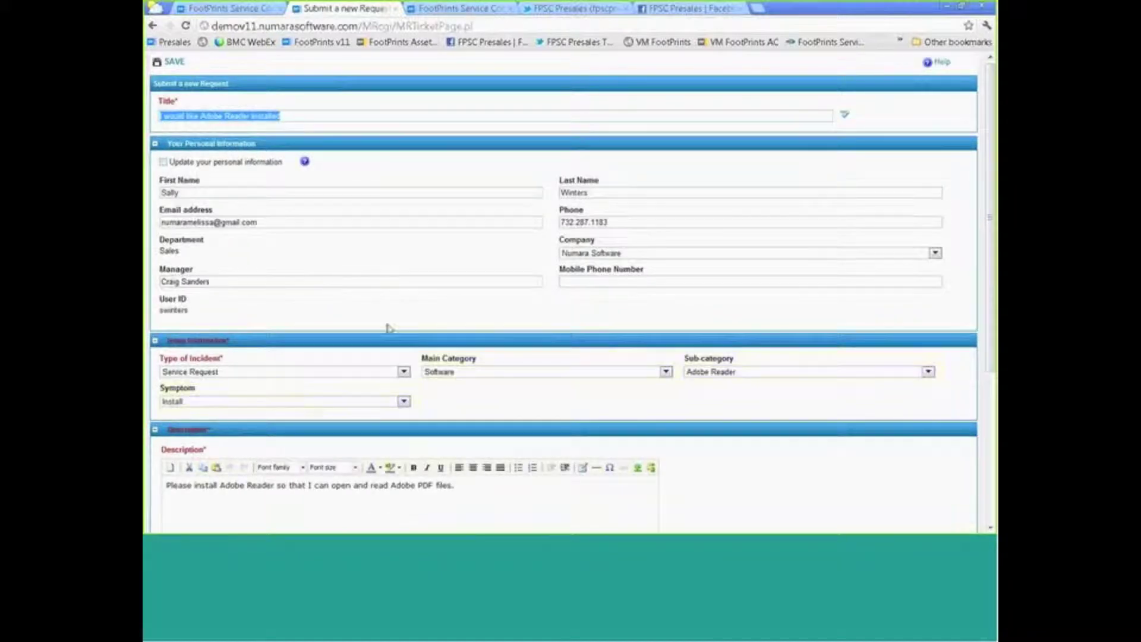
Step: Review the prefilled Adobe Reader X installation request and save it
scroll(387, 329, down, 5)
scroll(387, 332, up, 5)
click(174, 62)
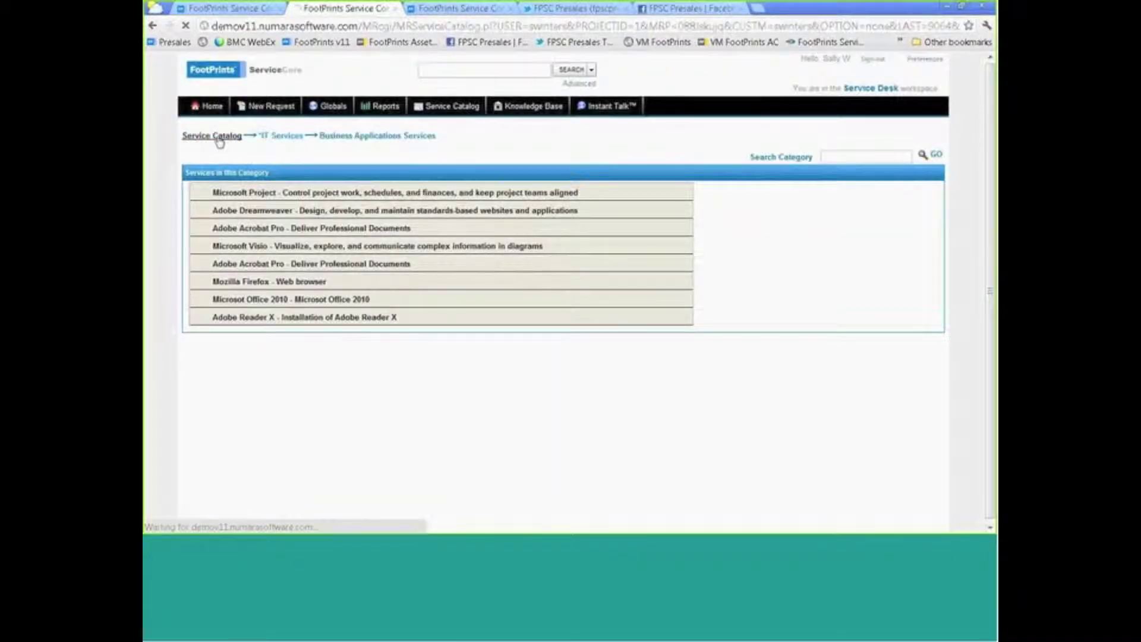
Step: Go back to the catalog and view HR Services' Full Time In-Office Employee service (1500.00)
click(219, 138)
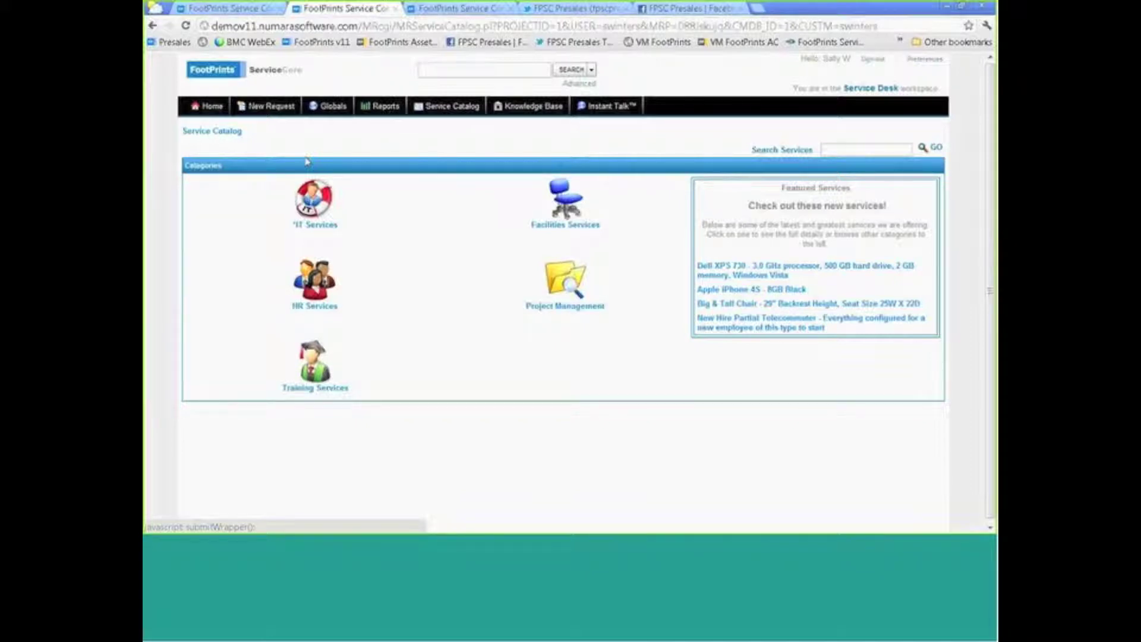
click(321, 283)
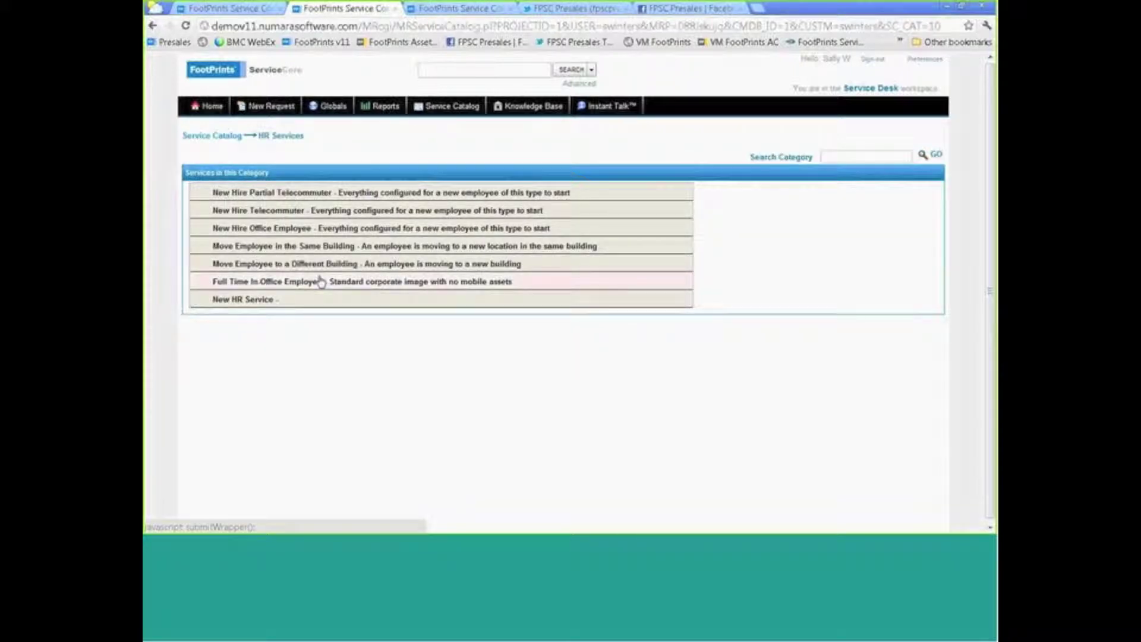
click(307, 285)
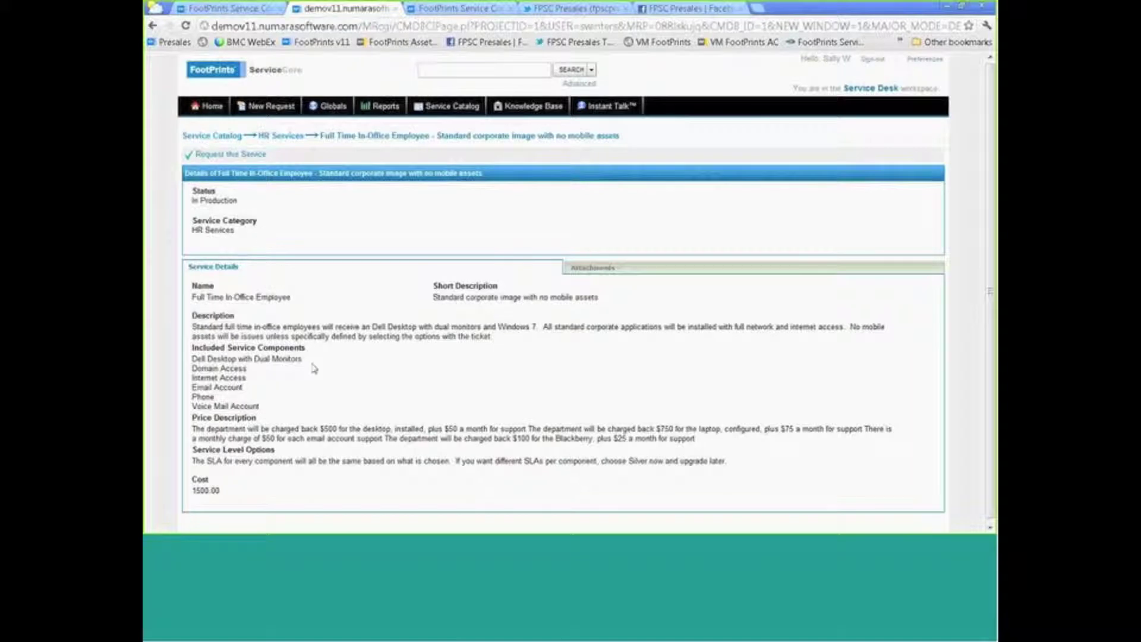
scroll(274, 367, down, 1)
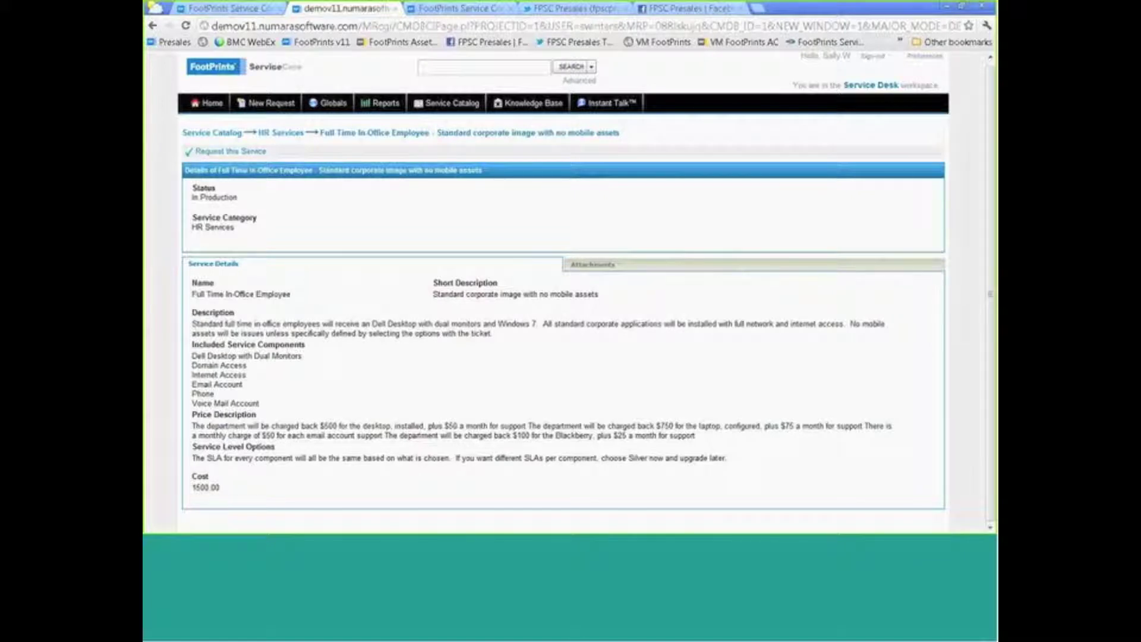
Step: Start the new-hire request with the new hire's name, today's start date and sub-category Account Services
click(242, 156)
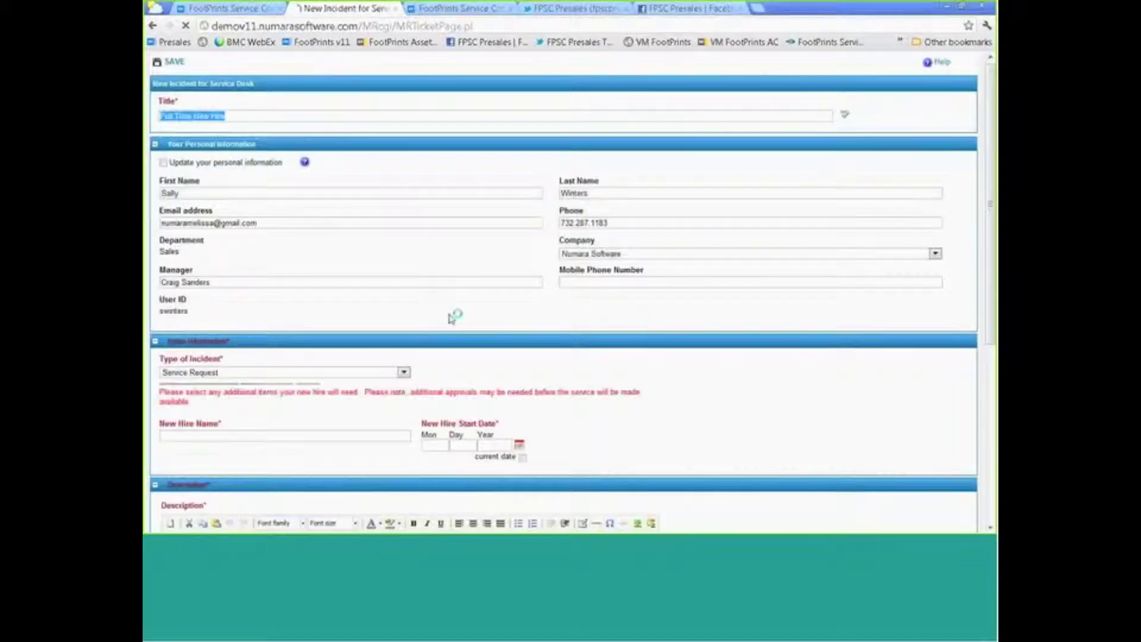
scroll(456, 321, down, 1)
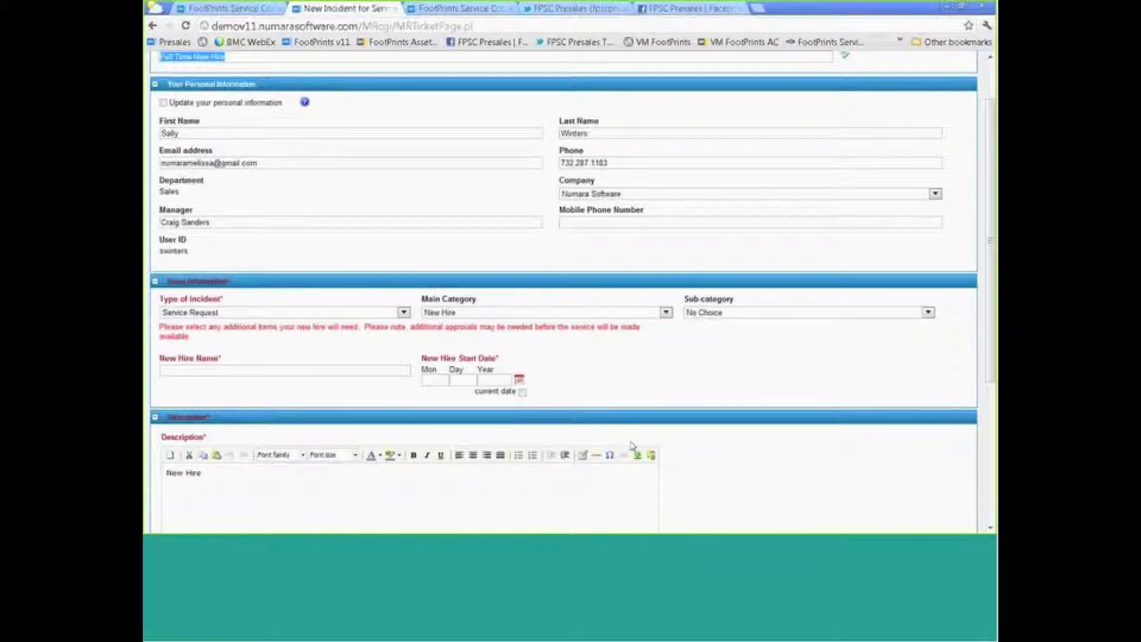
click(220, 369)
text(M)
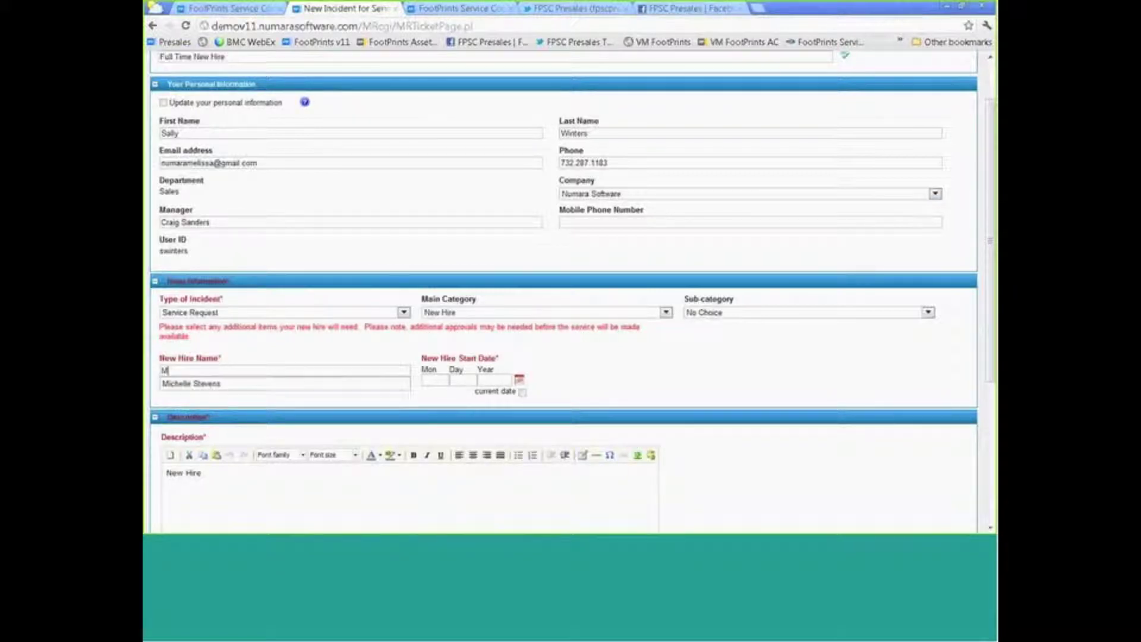
text(aiy Smith)
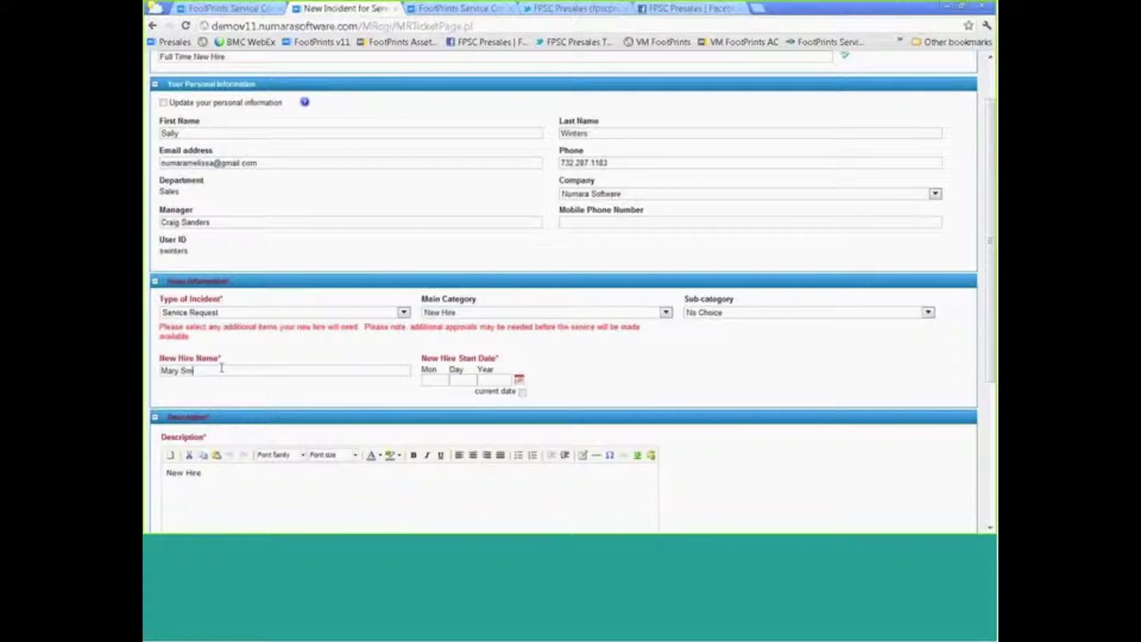
click(522, 392)
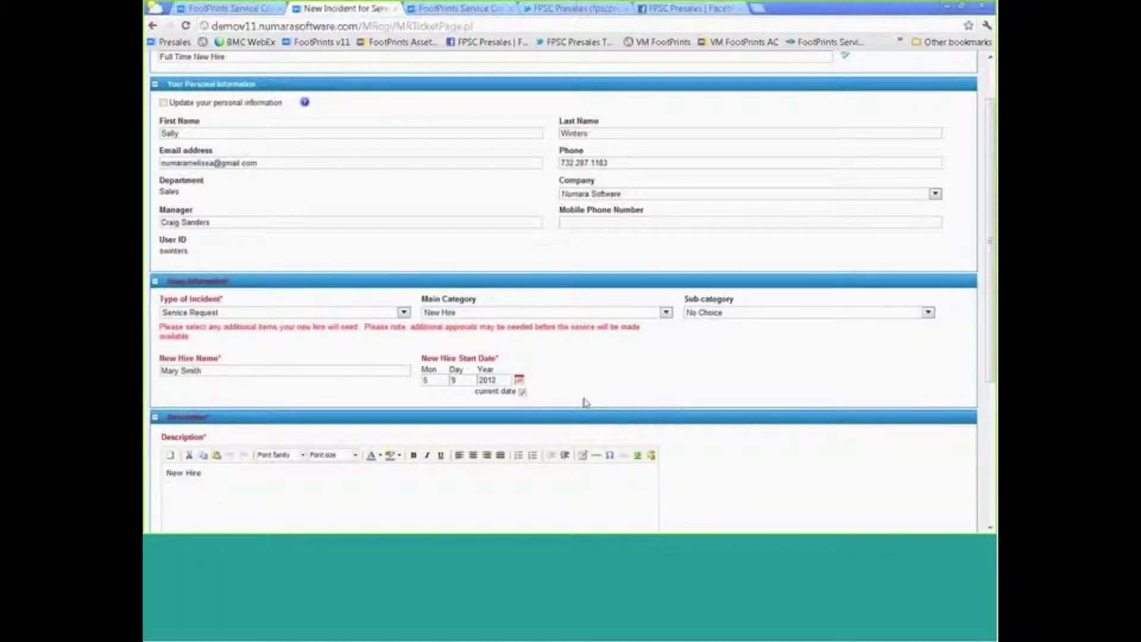
click(804, 313)
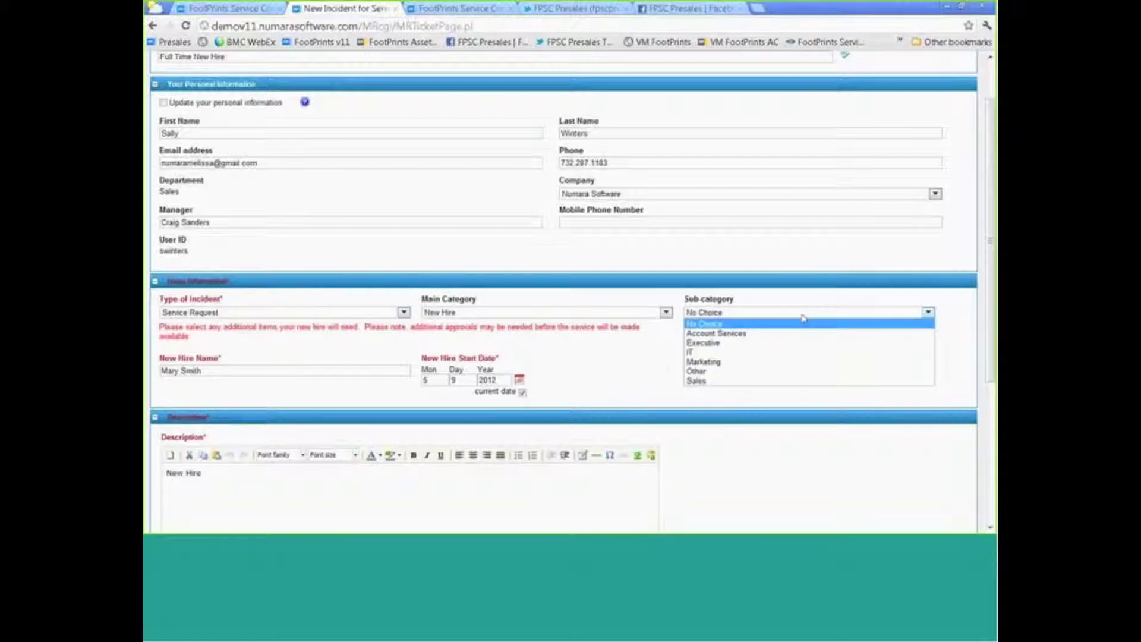
click(794, 333)
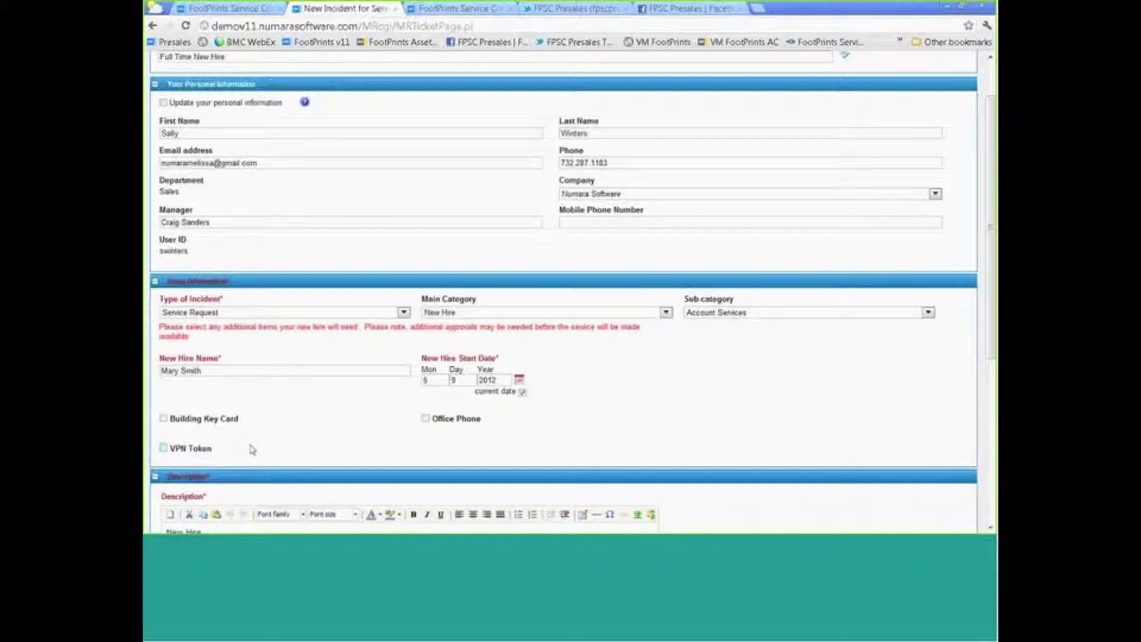
Step: Change the sub-category to Executive, add a BlackBerry, and submit the new-hire request
click(757, 314)
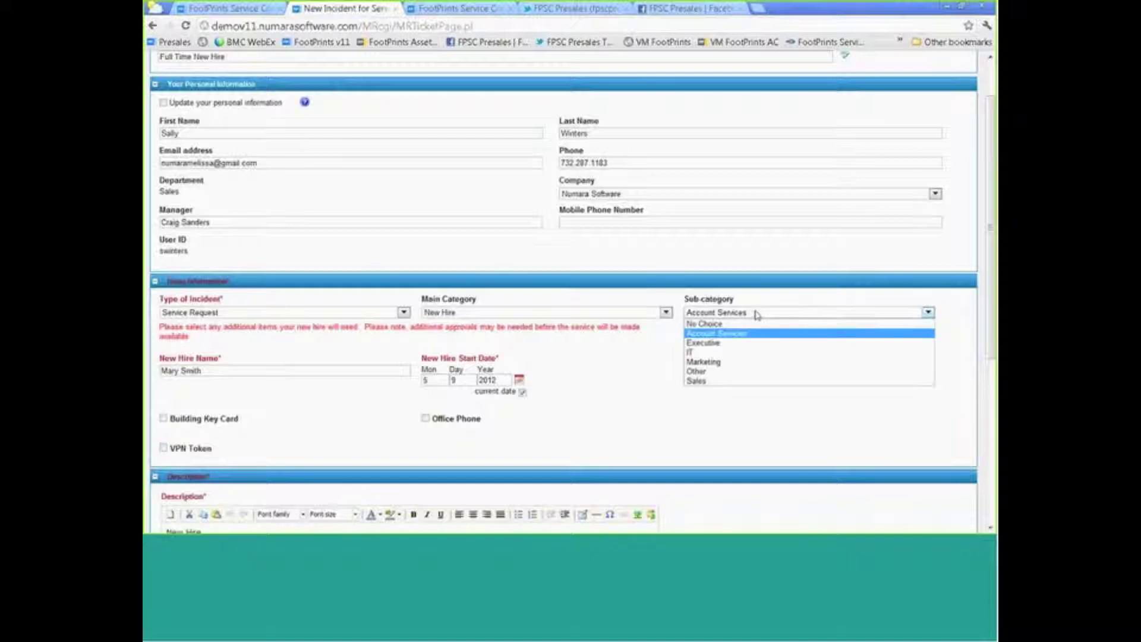
click(755, 343)
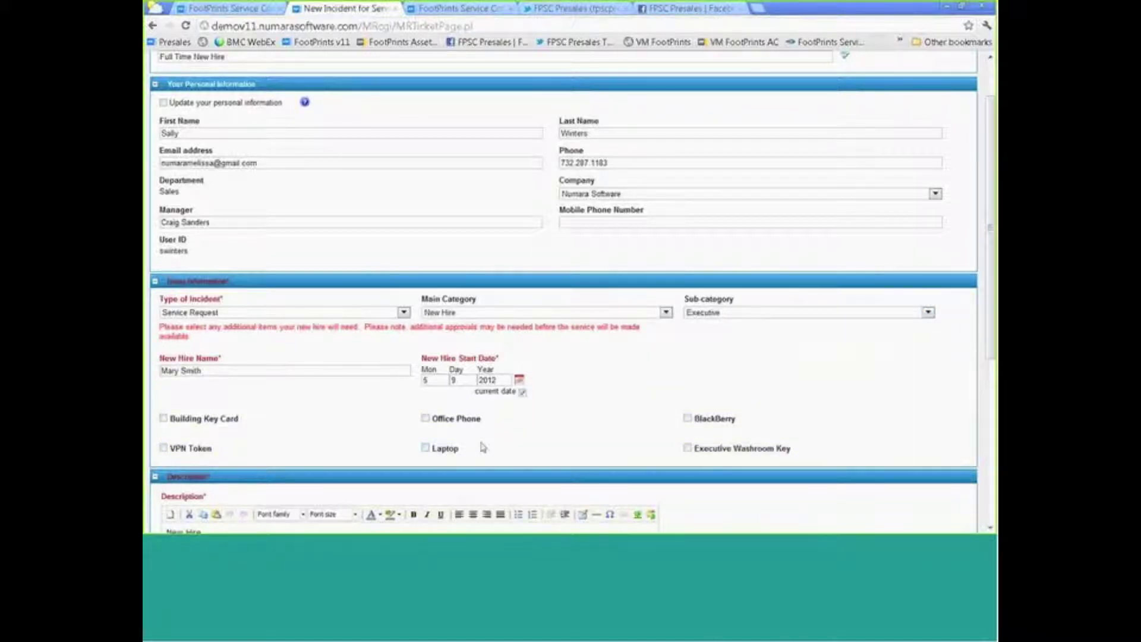
click(687, 418)
scroll(497, 431, up, 2)
click(174, 61)
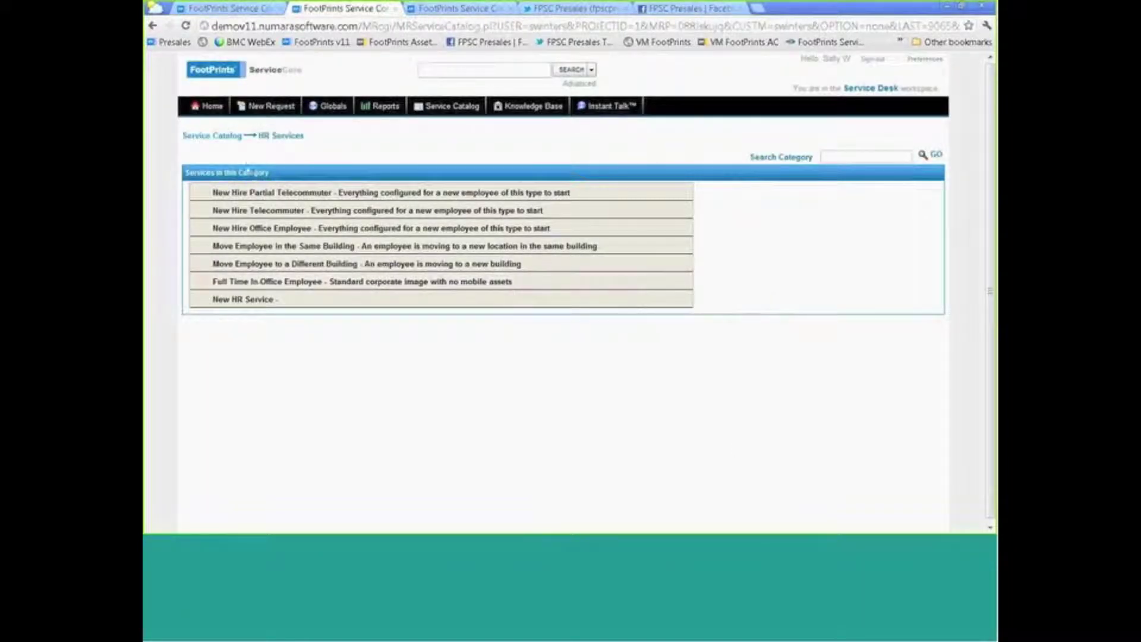
Step: Open a blank New Request form from the top menu bar
click(266, 108)
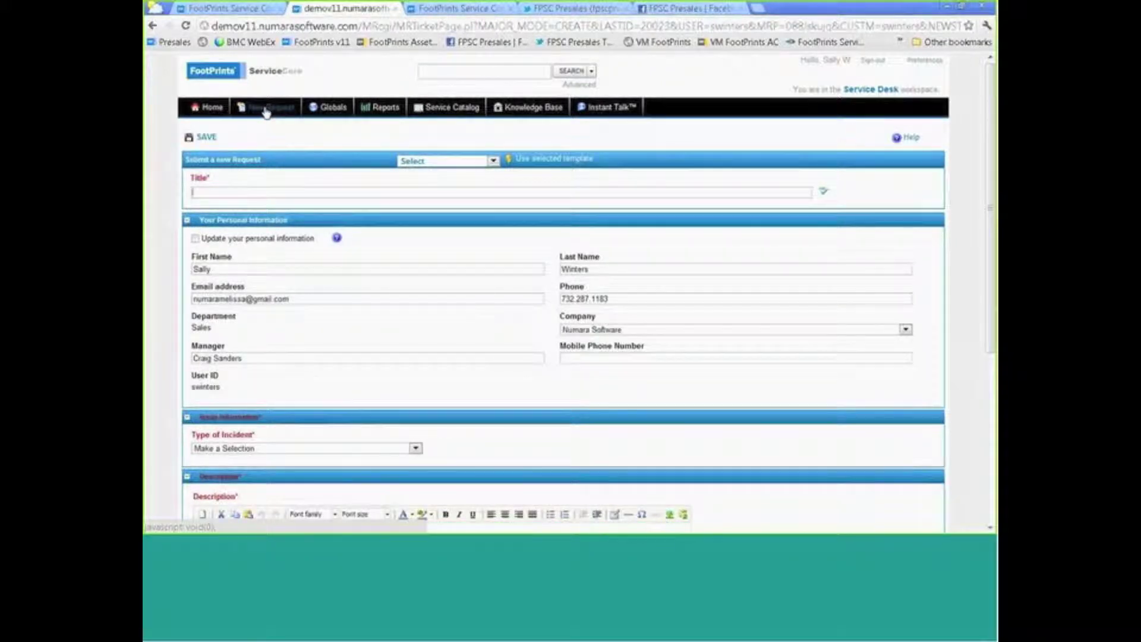
click(446, 111)
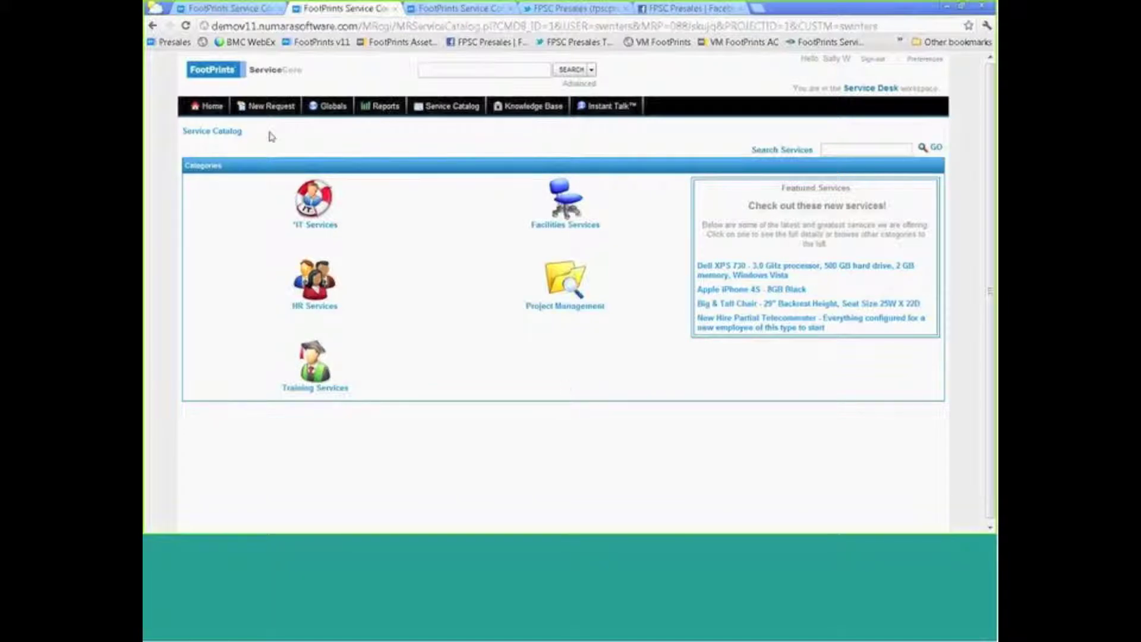
click(258, 111)
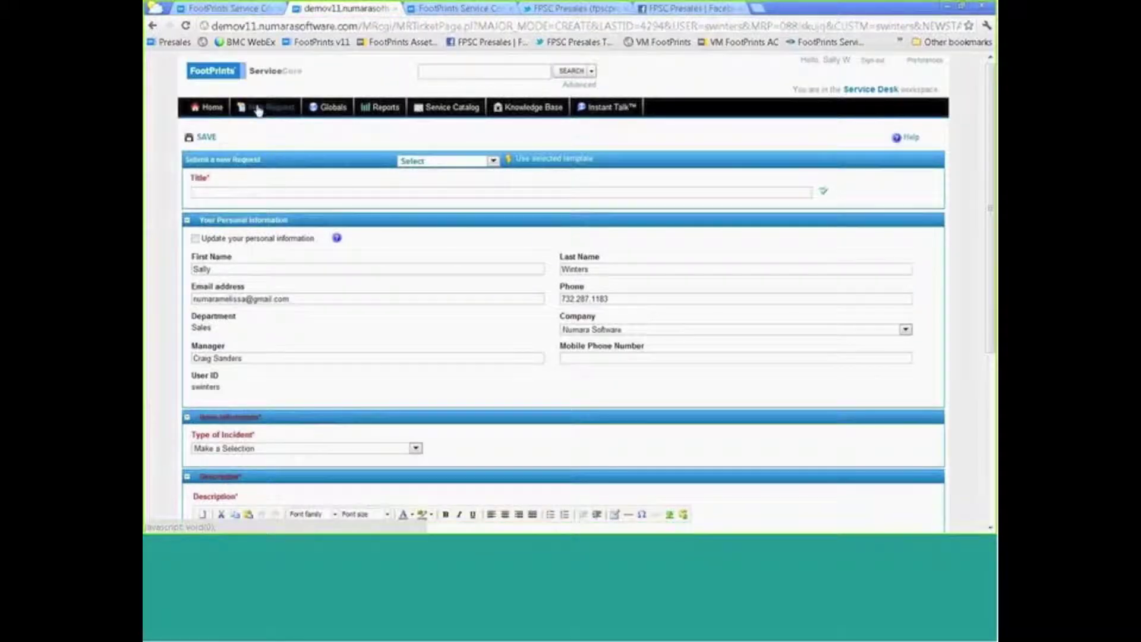
Step: Set incident type Failure and title the request 'I have a keyboard issue' via autocomplete
click(359, 449)
click(351, 469)
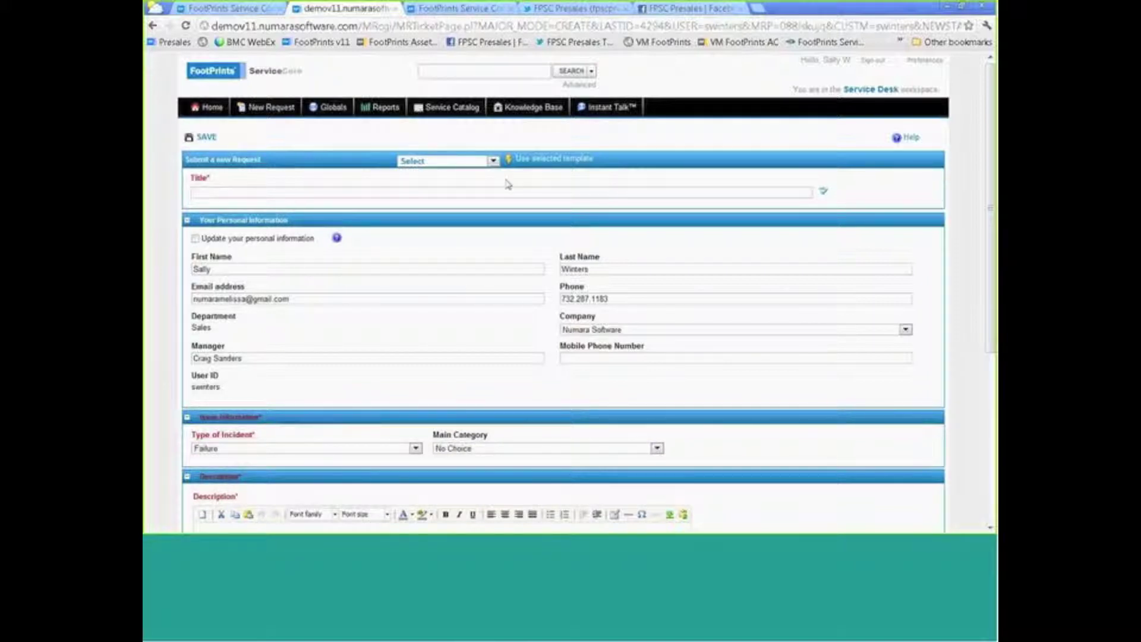
scroll(499, 152, down, 1)
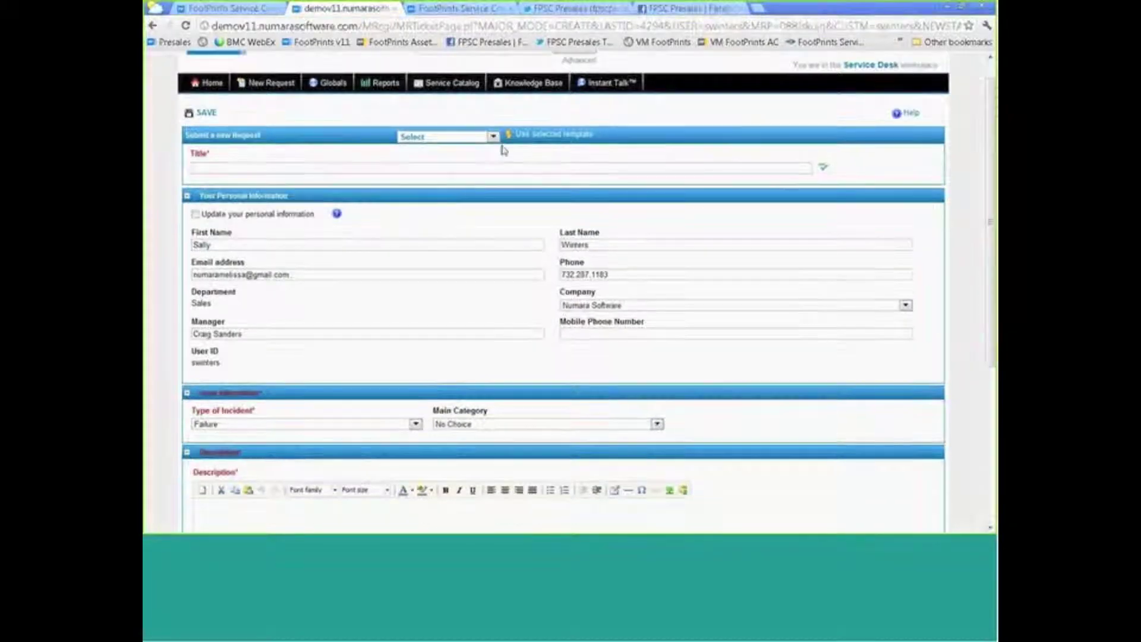
click(493, 137)
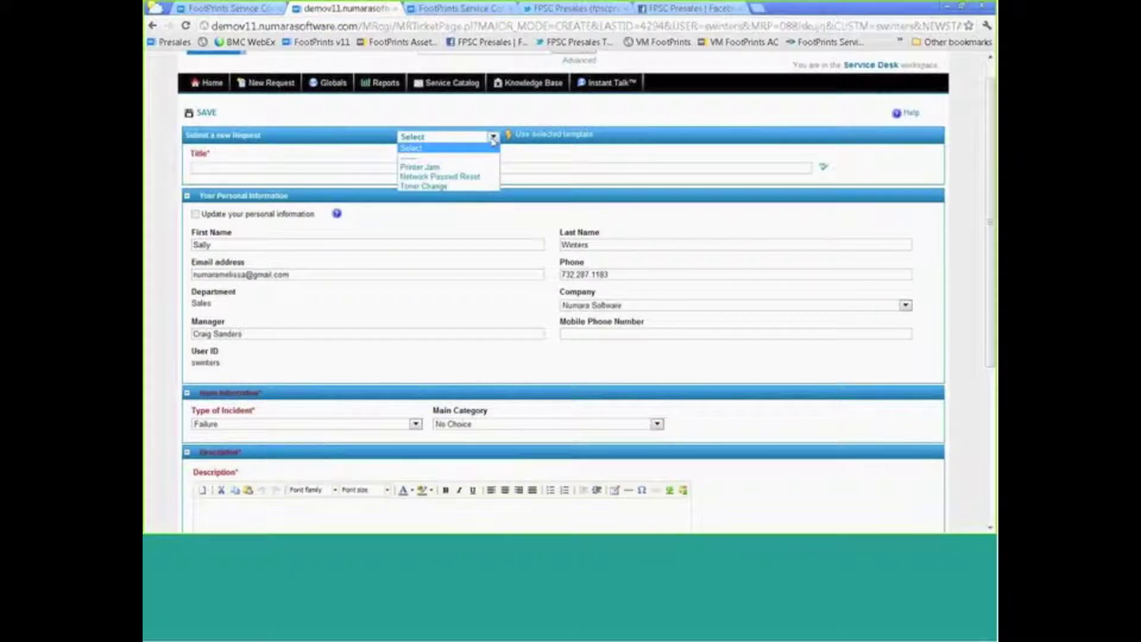
click(319, 166)
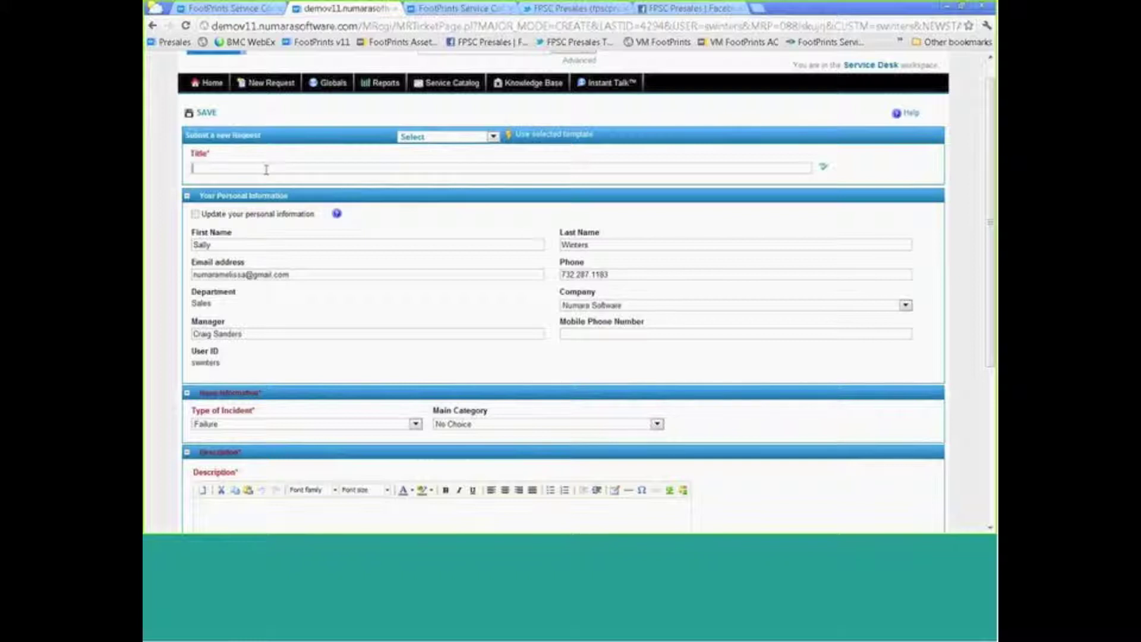
text(I have)
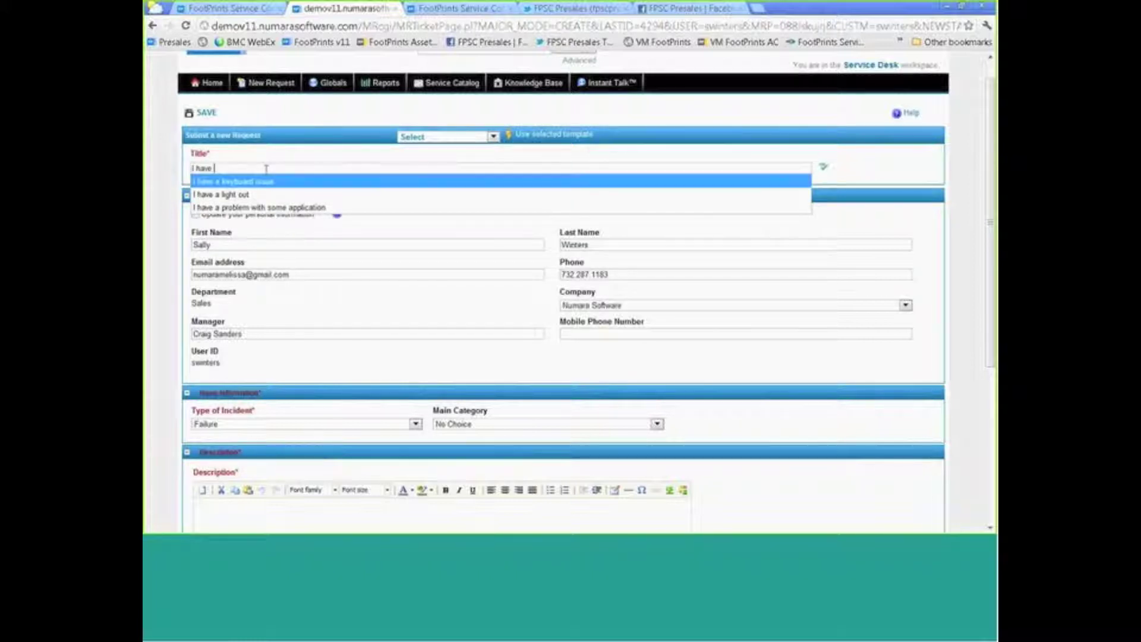
key(Return)
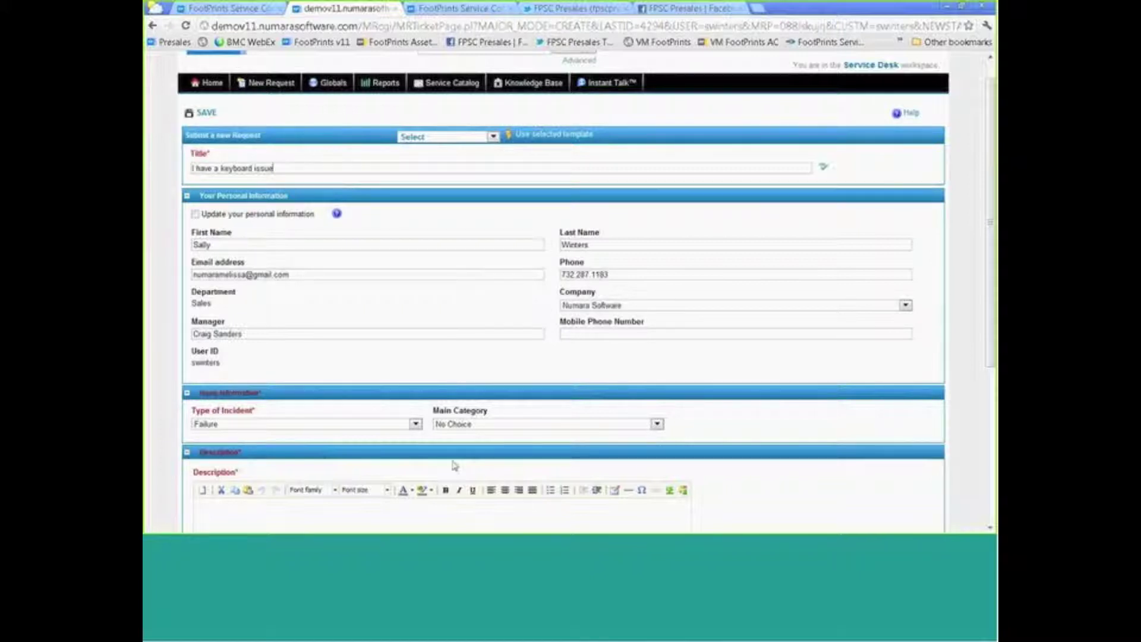
scroll(450, 467, down, 1)
Step: Try Main Category Hardware, then Software with sub-category Expense Expert
scroll(443, 387, down, 1)
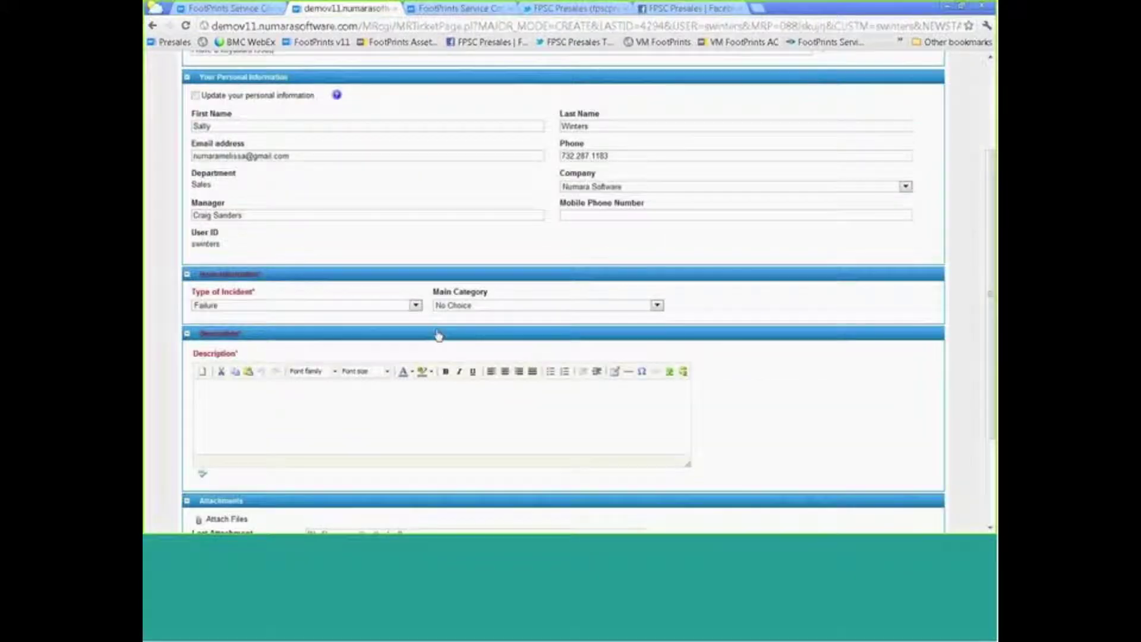
click(448, 306)
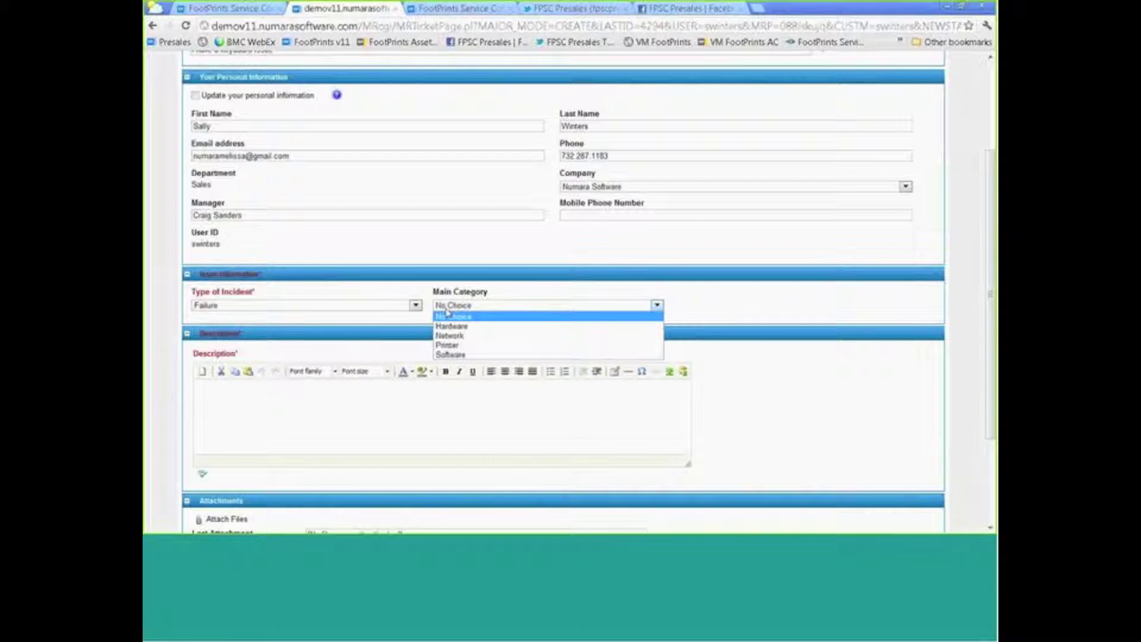
click(452, 326)
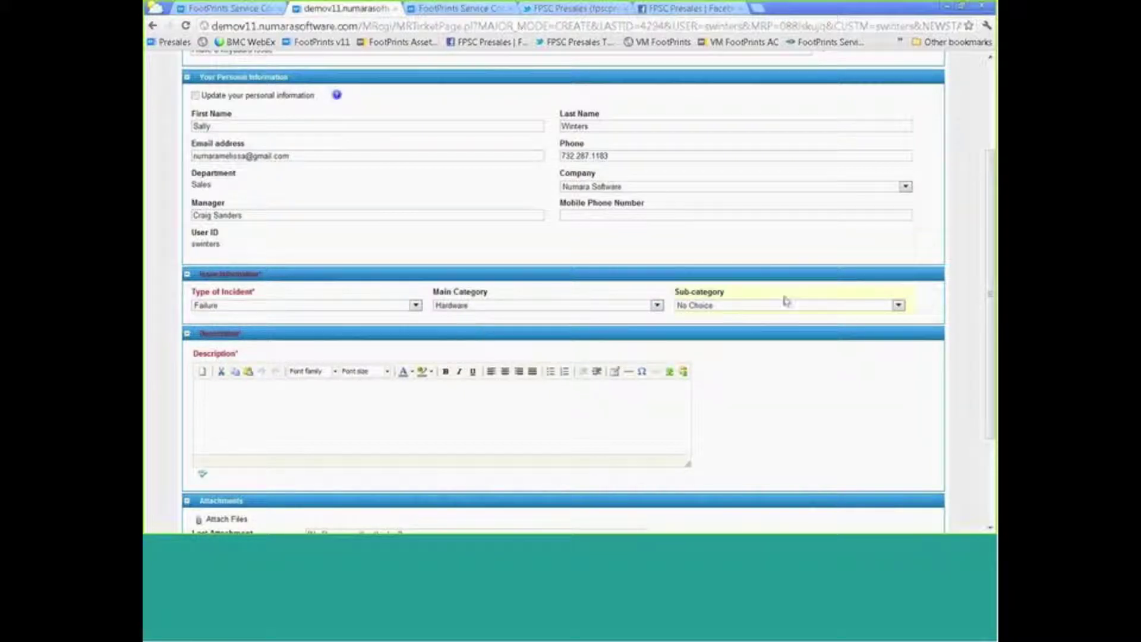
click(780, 305)
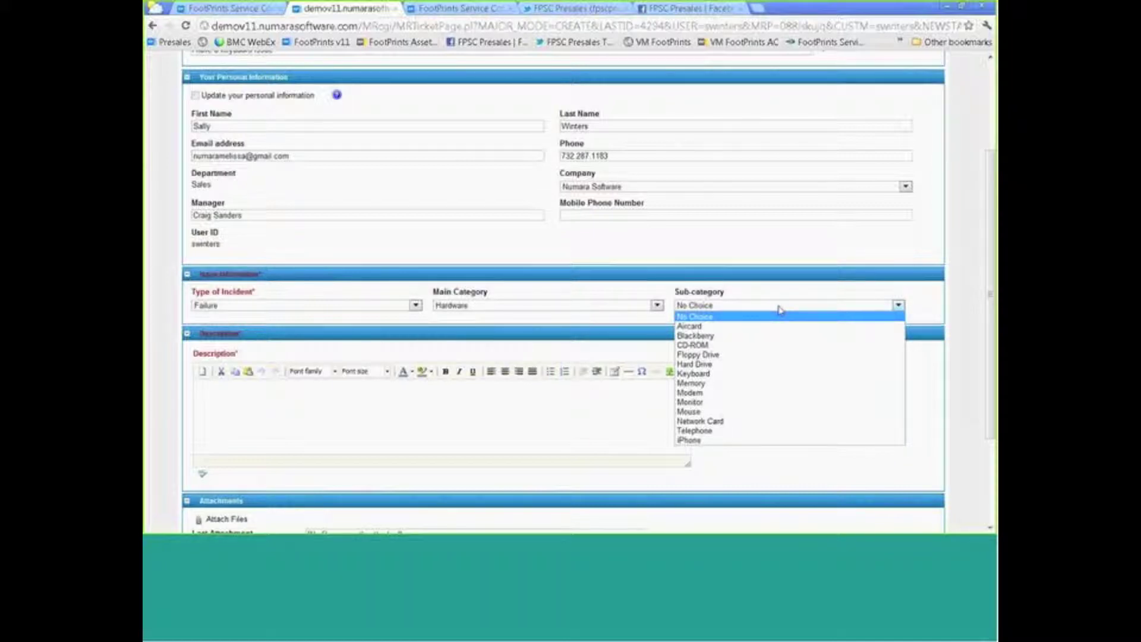
click(654, 306)
click(634, 355)
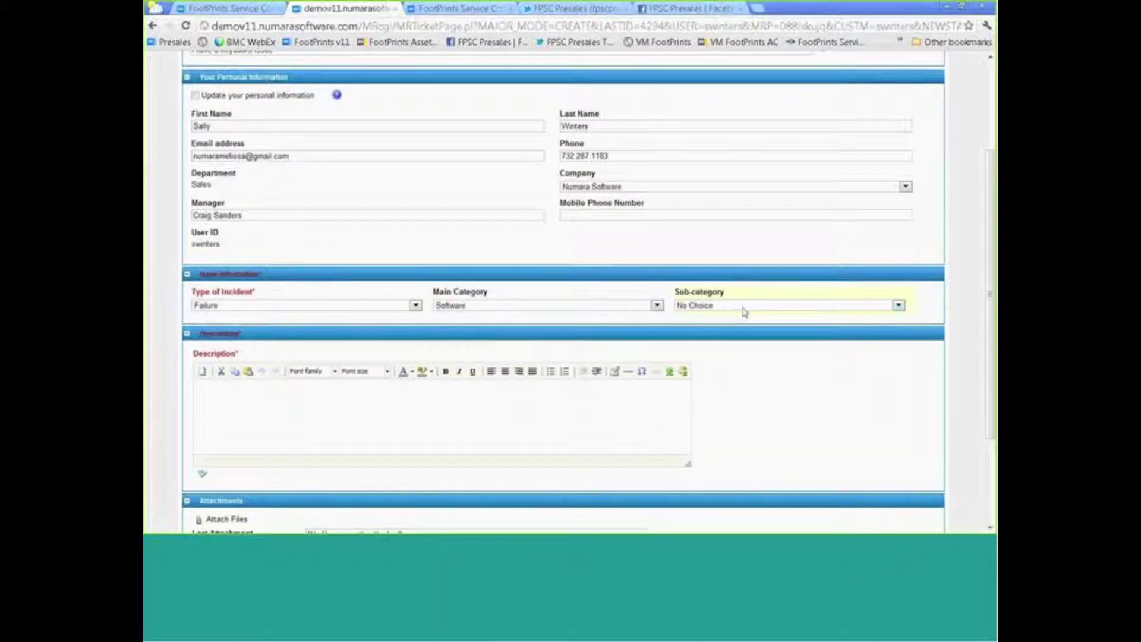
click(744, 311)
click(747, 371)
Step: Check the symptom list, then set Main Category Network with sub-category Can't Connect to Internet
click(414, 335)
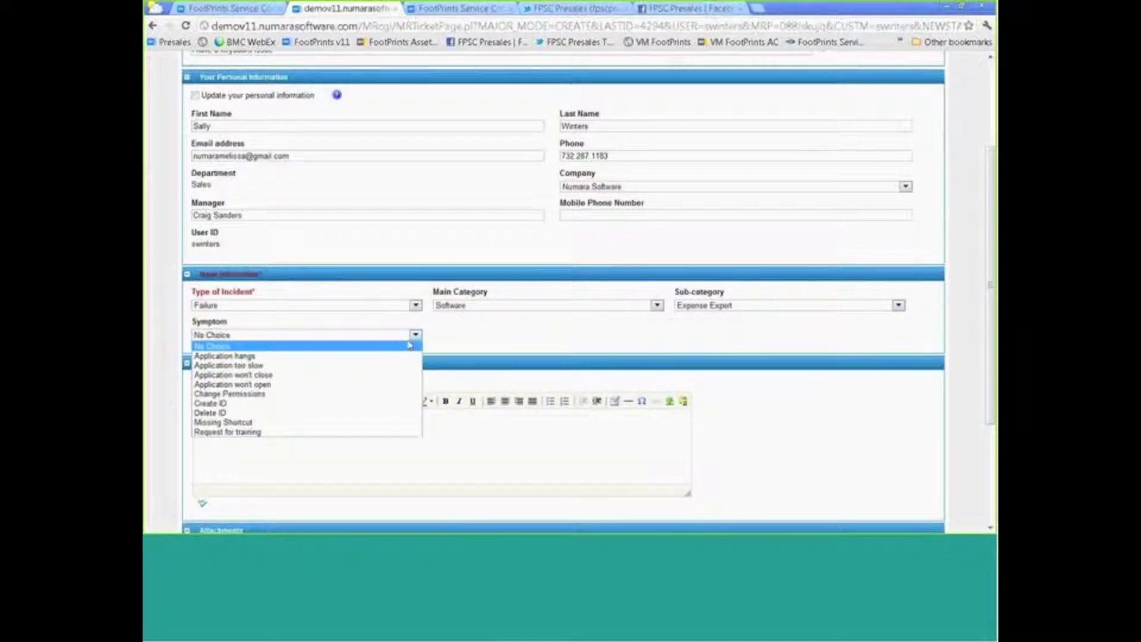
click(516, 340)
click(416, 335)
click(490, 305)
click(479, 333)
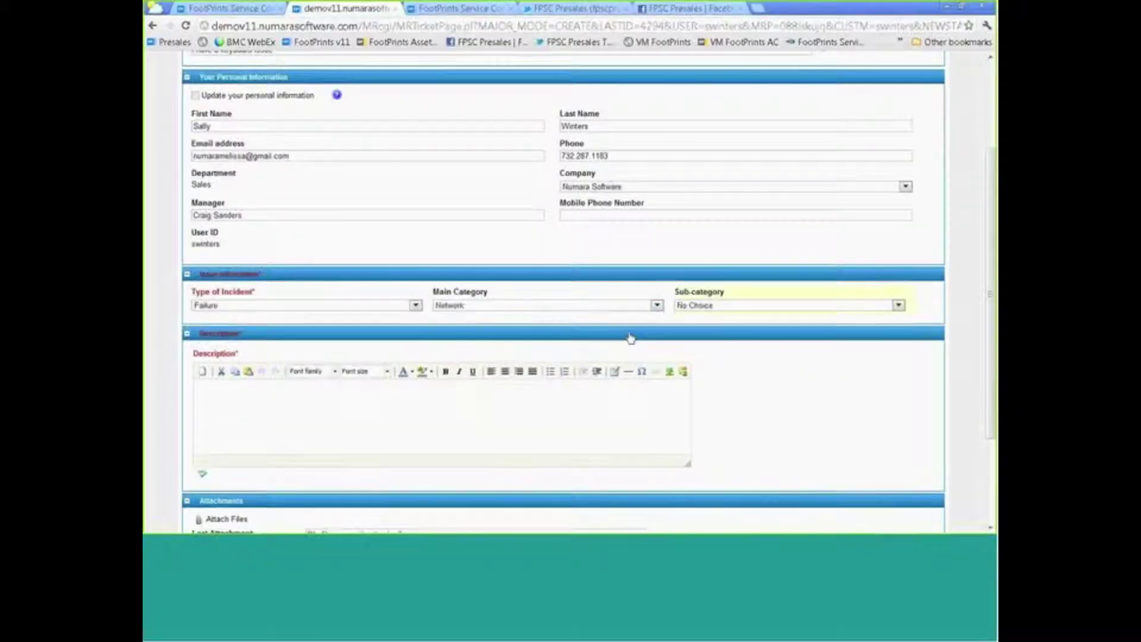
click(705, 306)
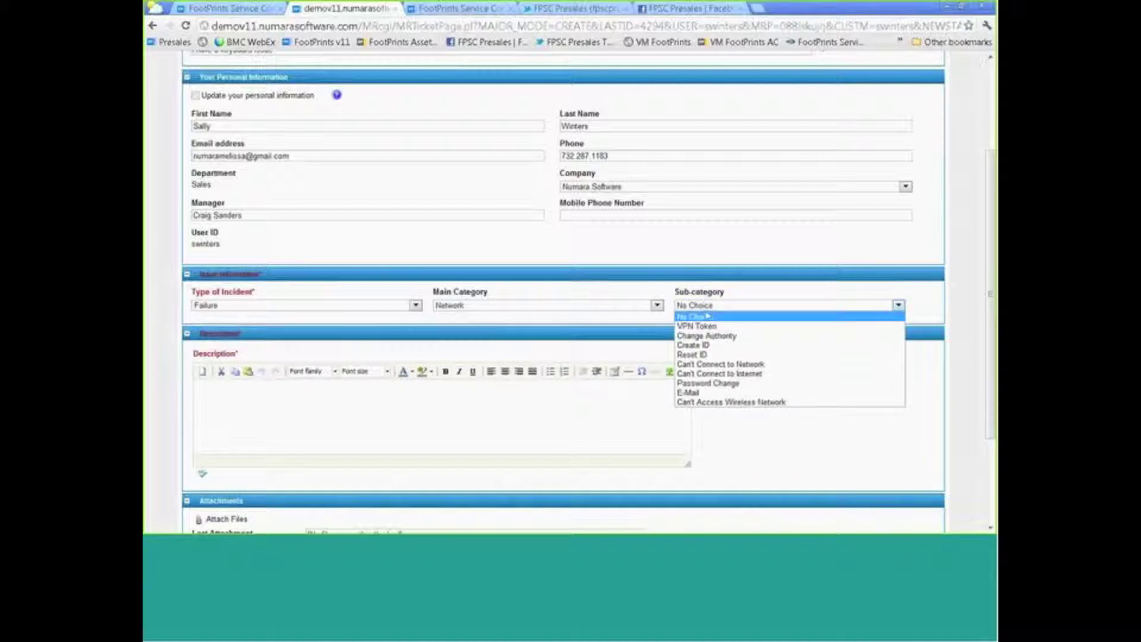
click(720, 372)
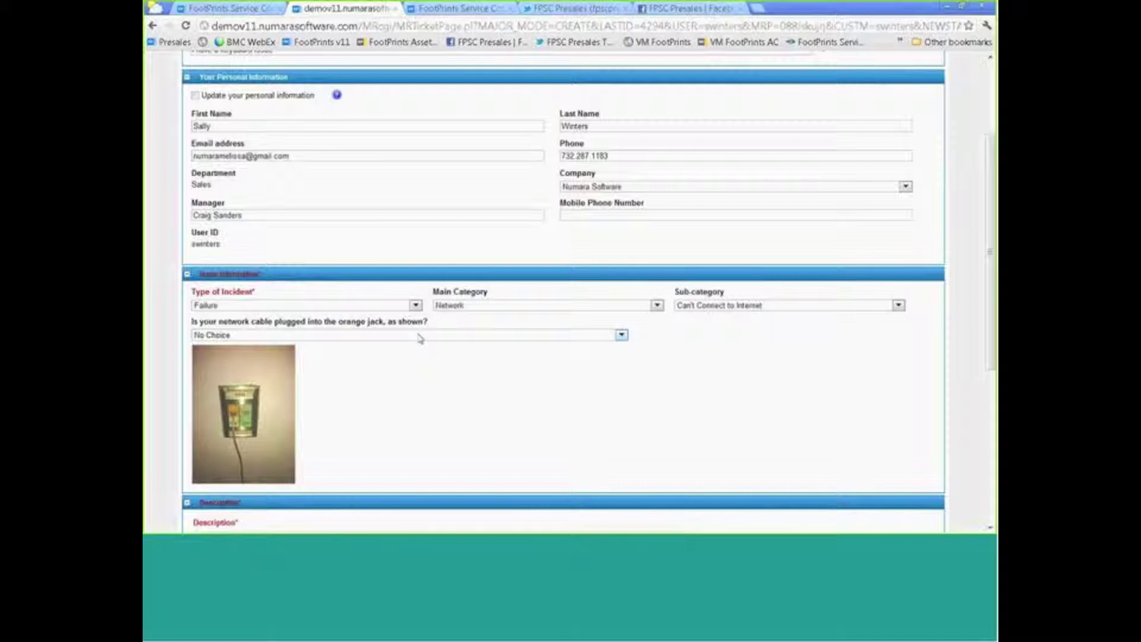
Step: Answer Yes to the cable question and recategorize the request as Hardware / Keyboard
click(419, 336)
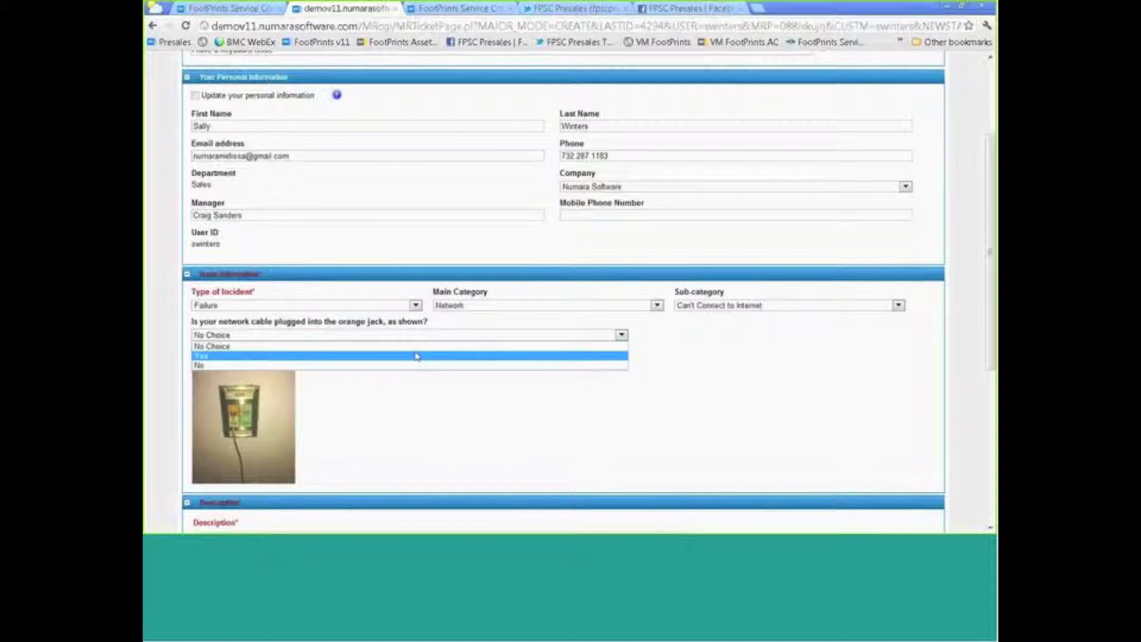
click(416, 355)
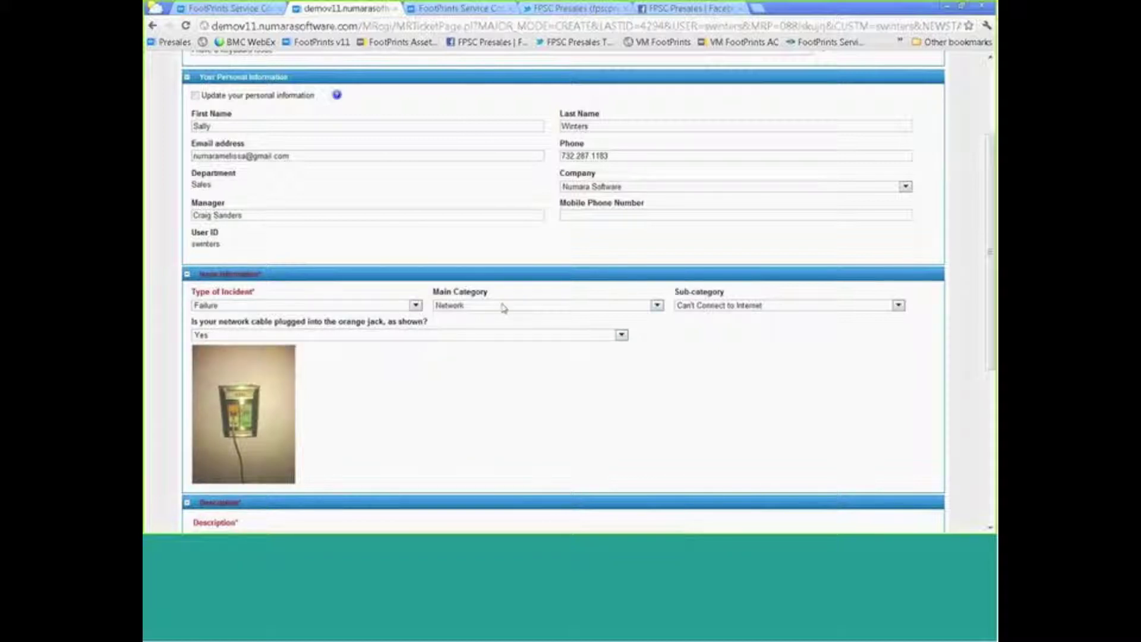
click(502, 305)
click(492, 334)
click(679, 308)
click(705, 309)
click(614, 309)
click(624, 332)
click(713, 306)
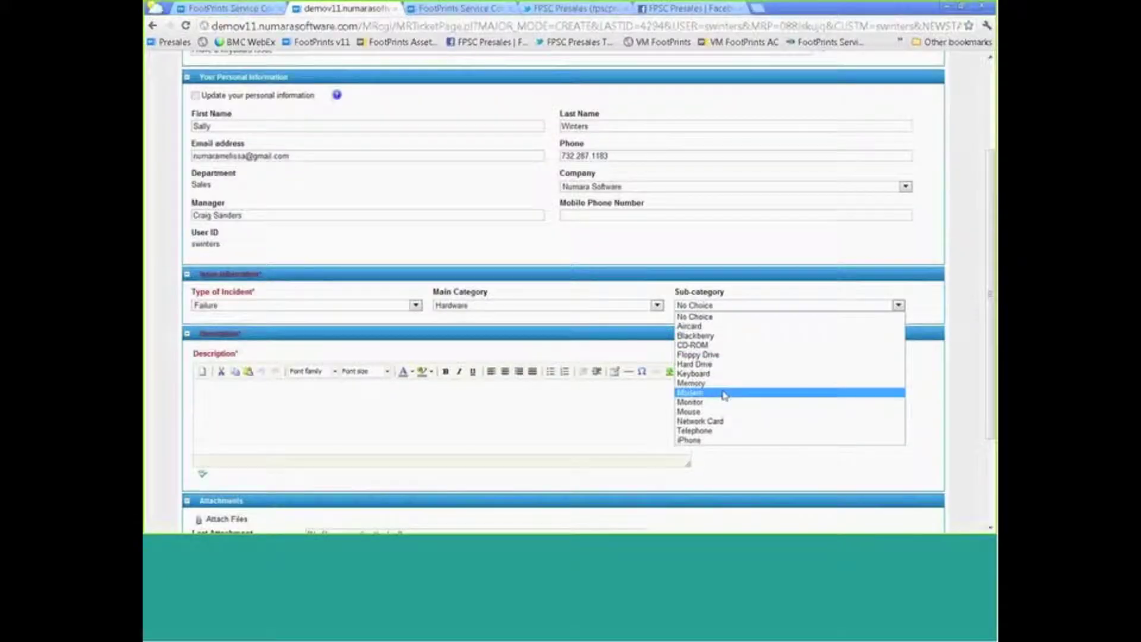
click(357, 335)
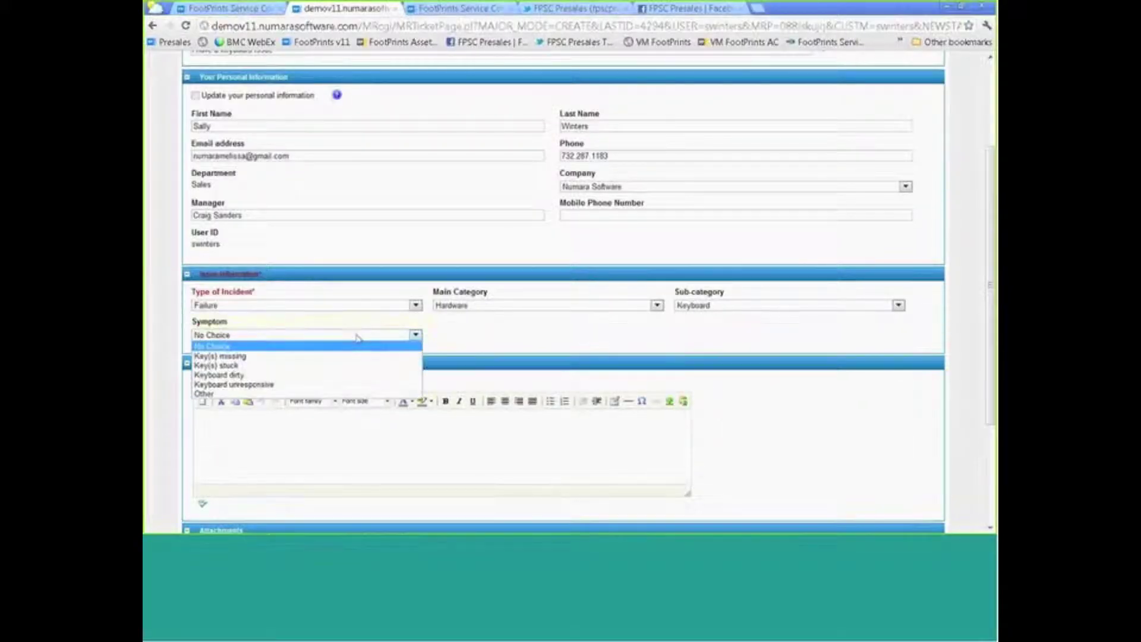
Step: Choose symptom Key(s) stuck, describe the stuck key, save, and return to the home page
click(355, 373)
text(My )
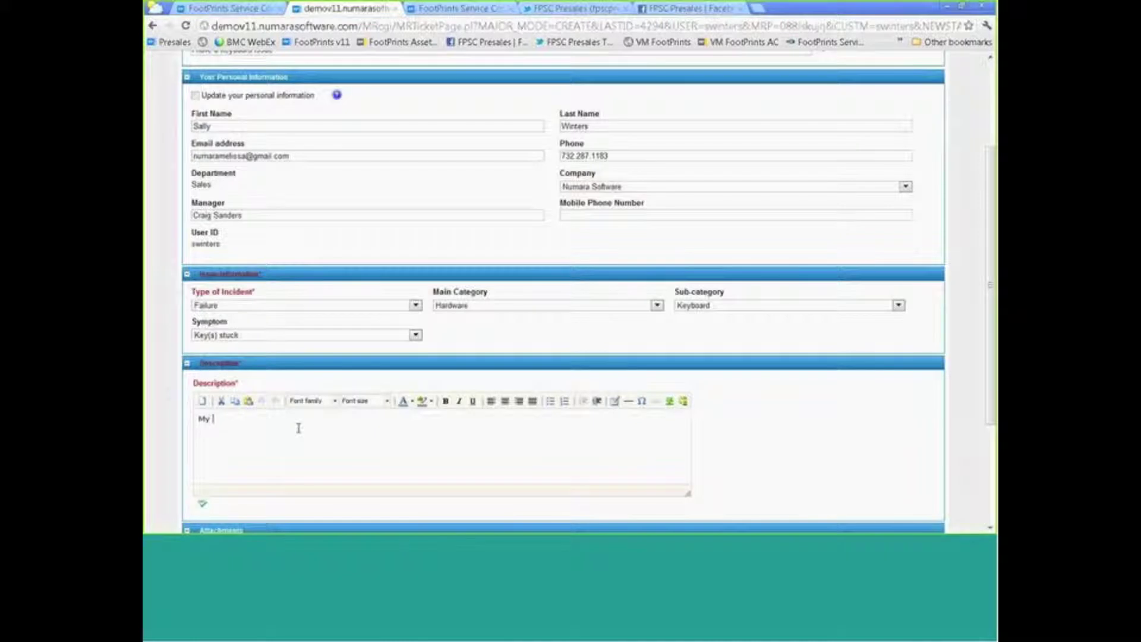
text(fffffffffffffffffff key is stuck!!)
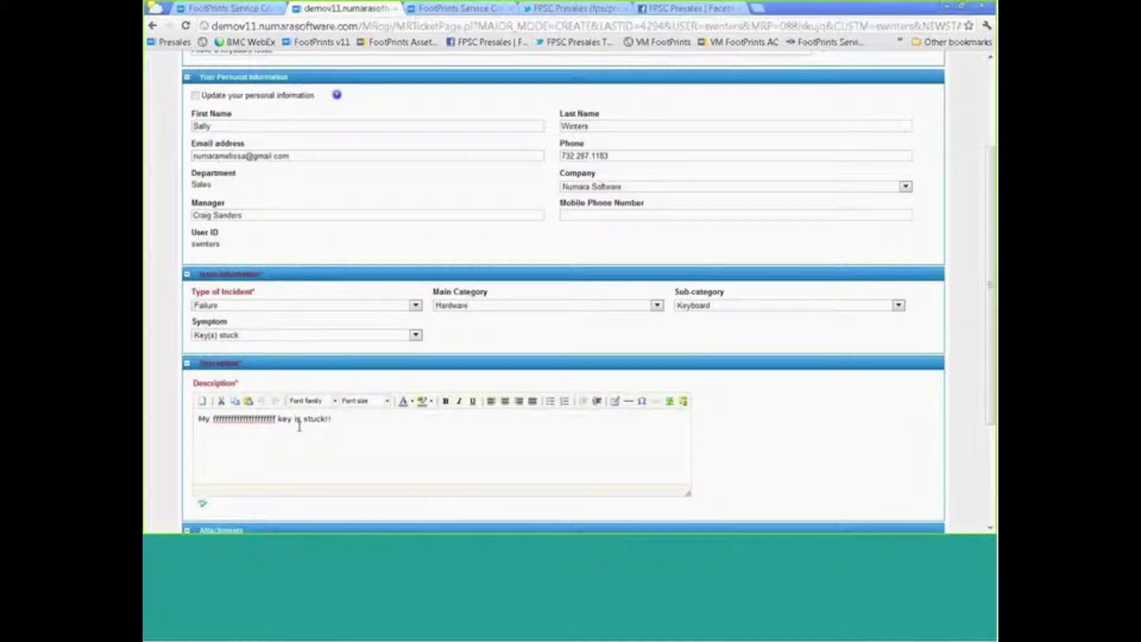
scroll(299, 434, down, 3)
click(205, 482)
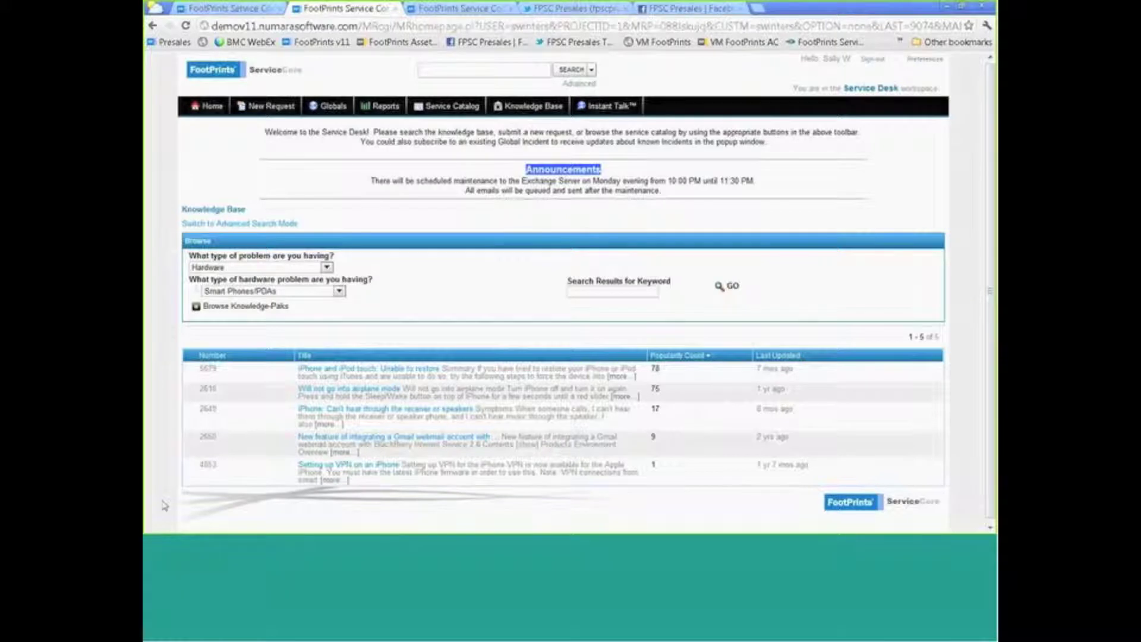
click(210, 111)
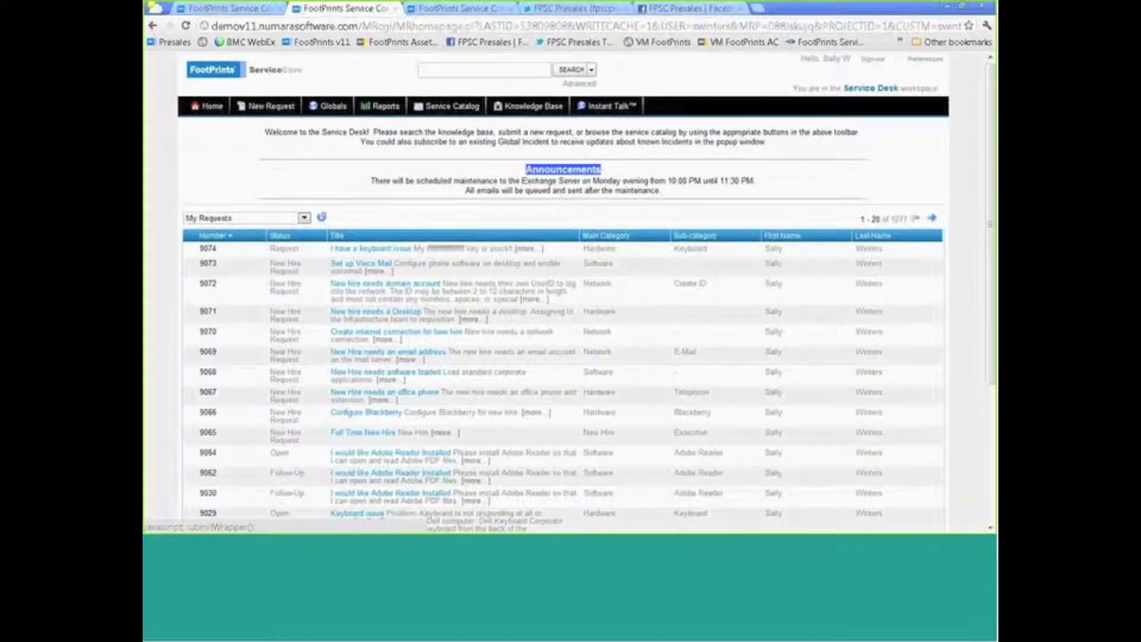
Step: Expand request 9064 in My Requests and open its details page
click(477, 461)
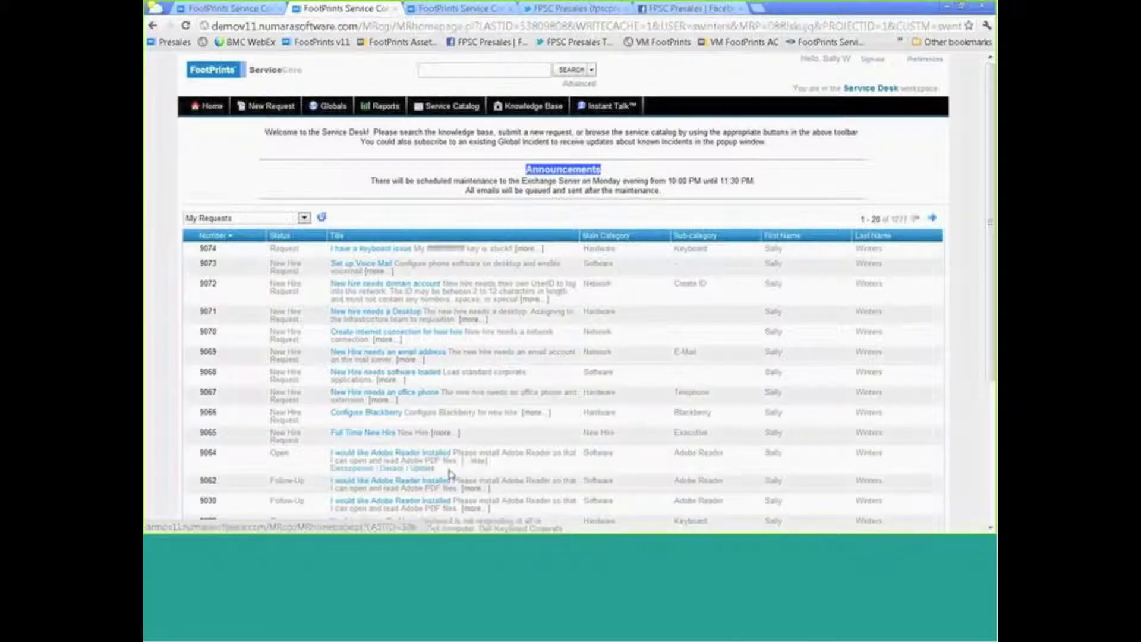
click(397, 469)
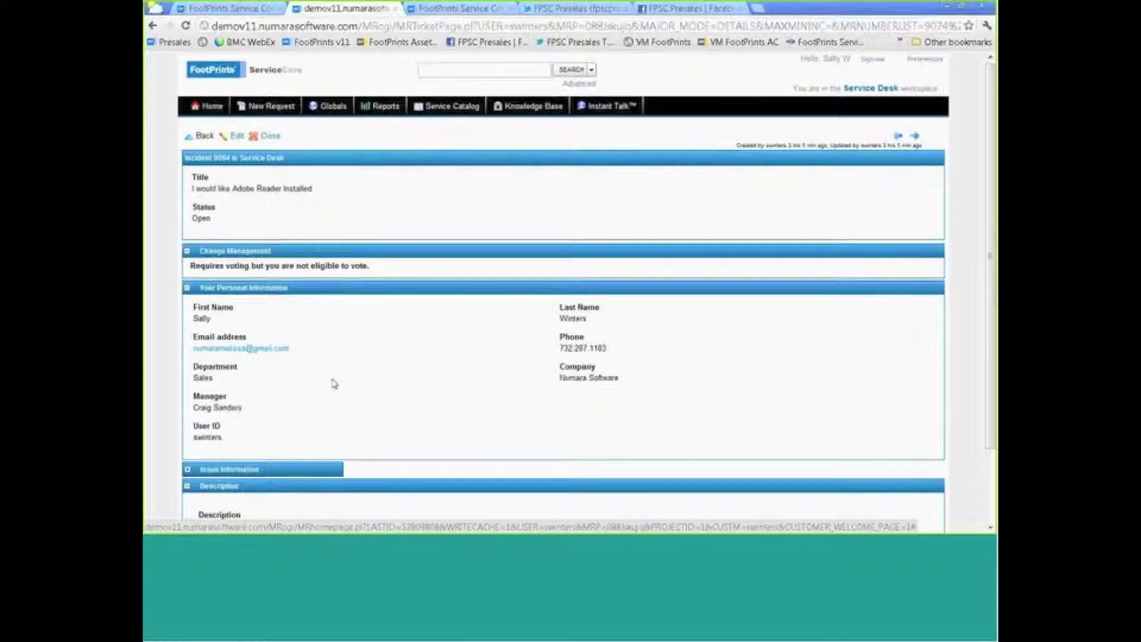
Step: On request 9064's details, highlight the voting eligibility message and expand the Adobe Reader X CI link
drag(192, 265, 370, 269)
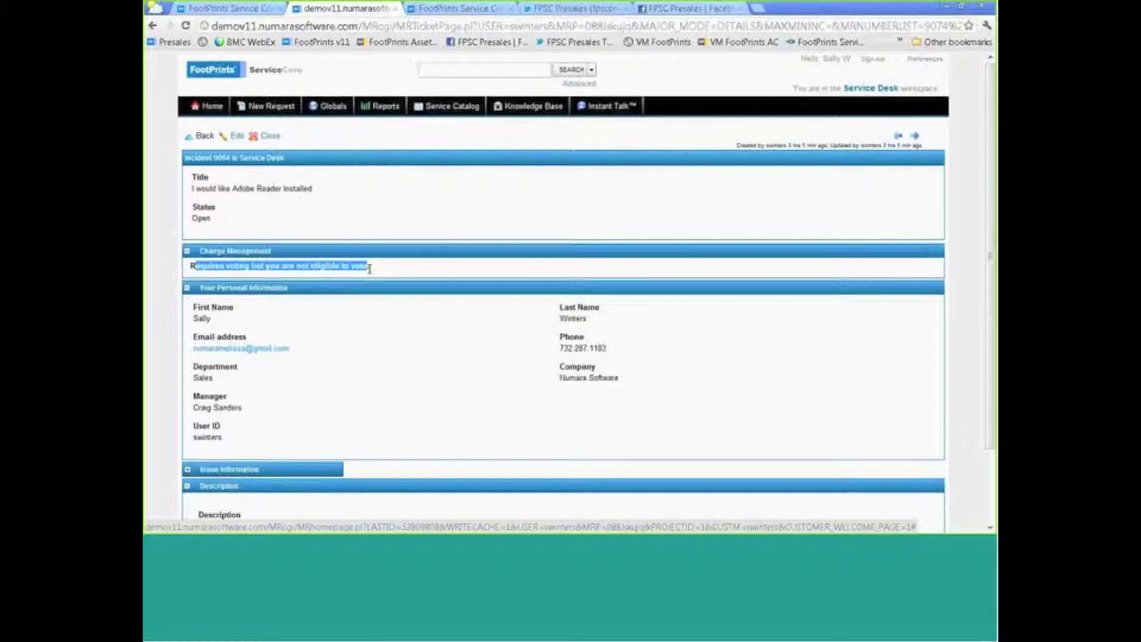
click(428, 304)
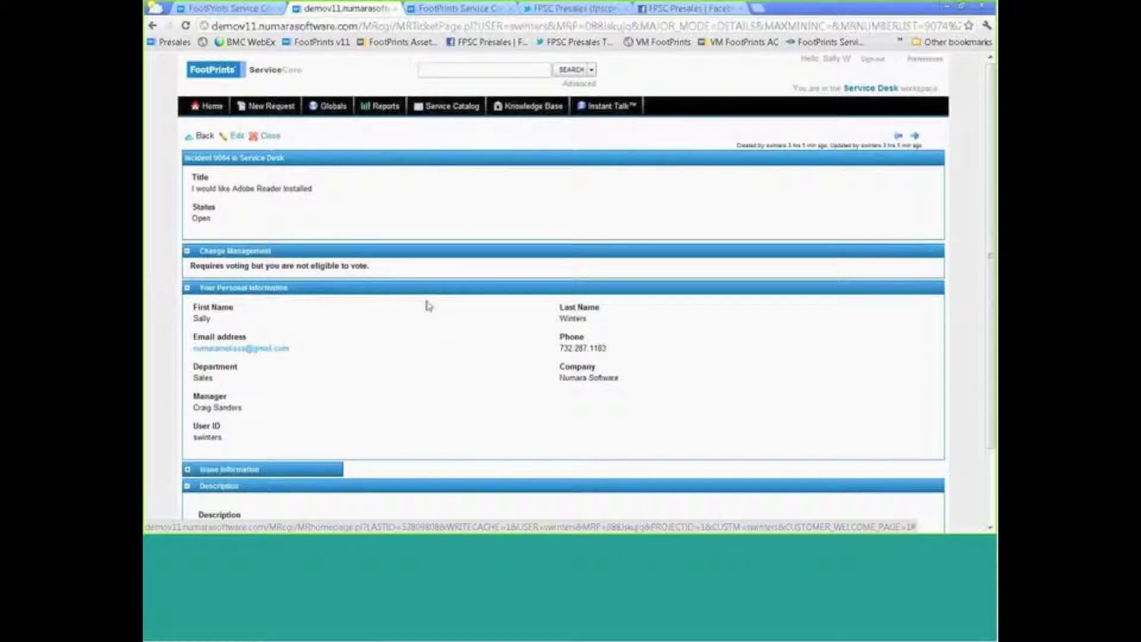
scroll(432, 319, down, 3)
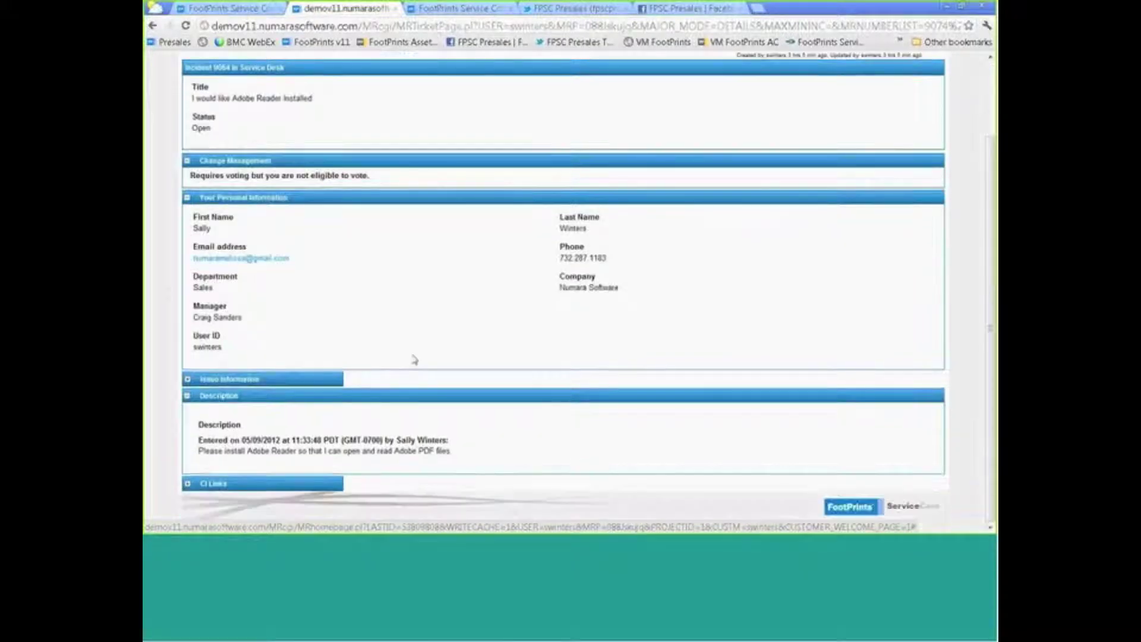
click(189, 484)
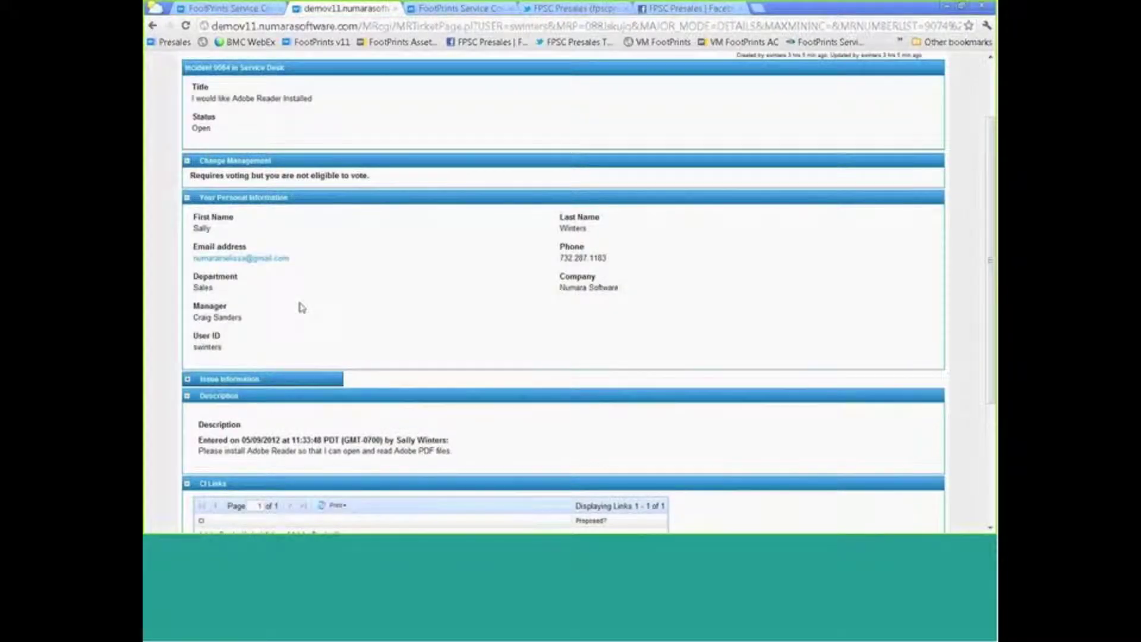
scroll(216, 425, down, 3)
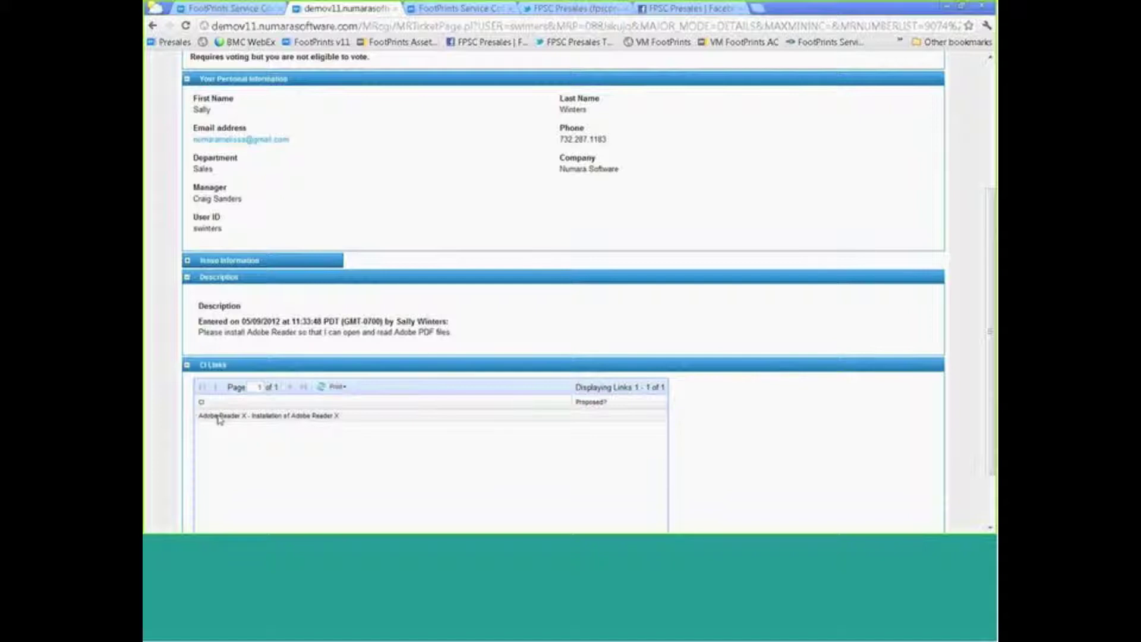
Step: Expand Issue Information to show the manager's name, then start a reply to Outlook's voting email
click(189, 261)
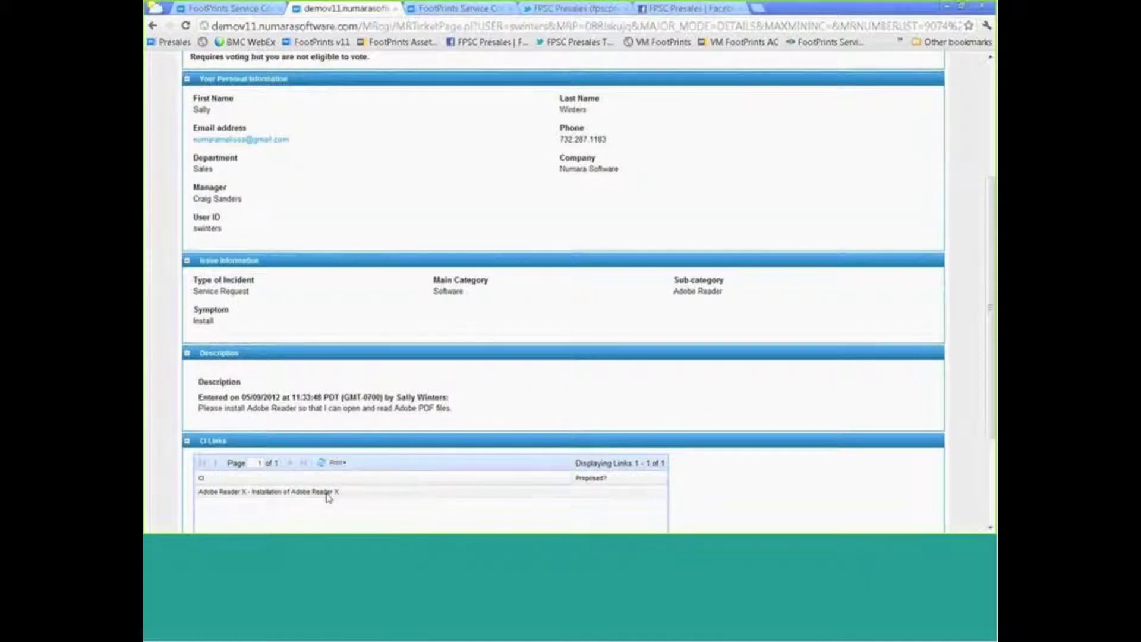
scroll(328, 488, up, 1)
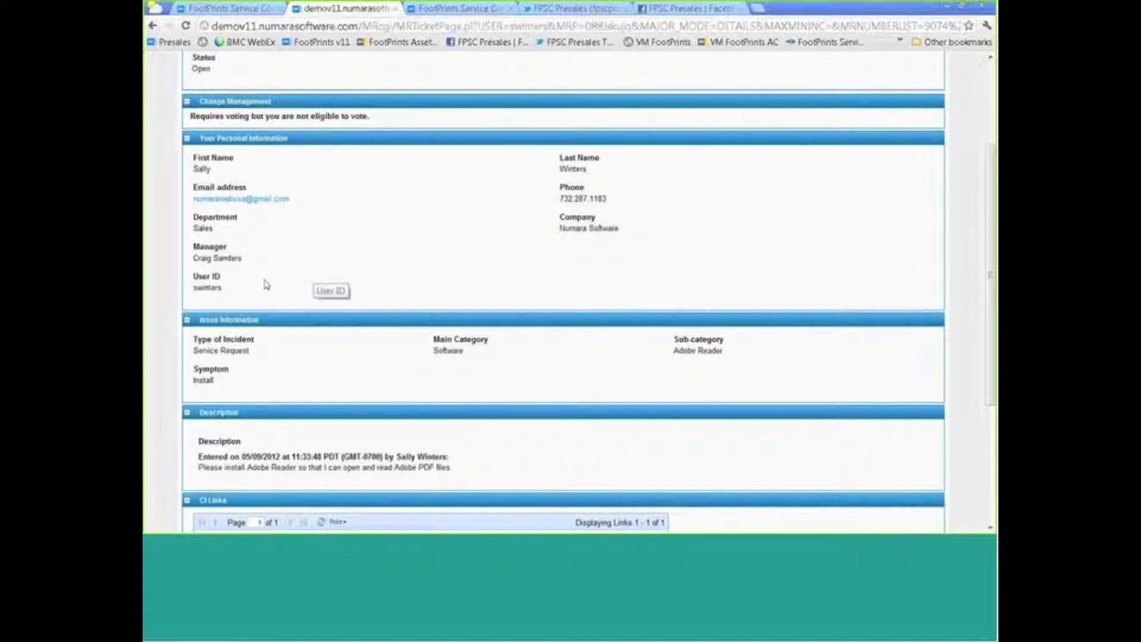
drag(248, 258, 199, 258)
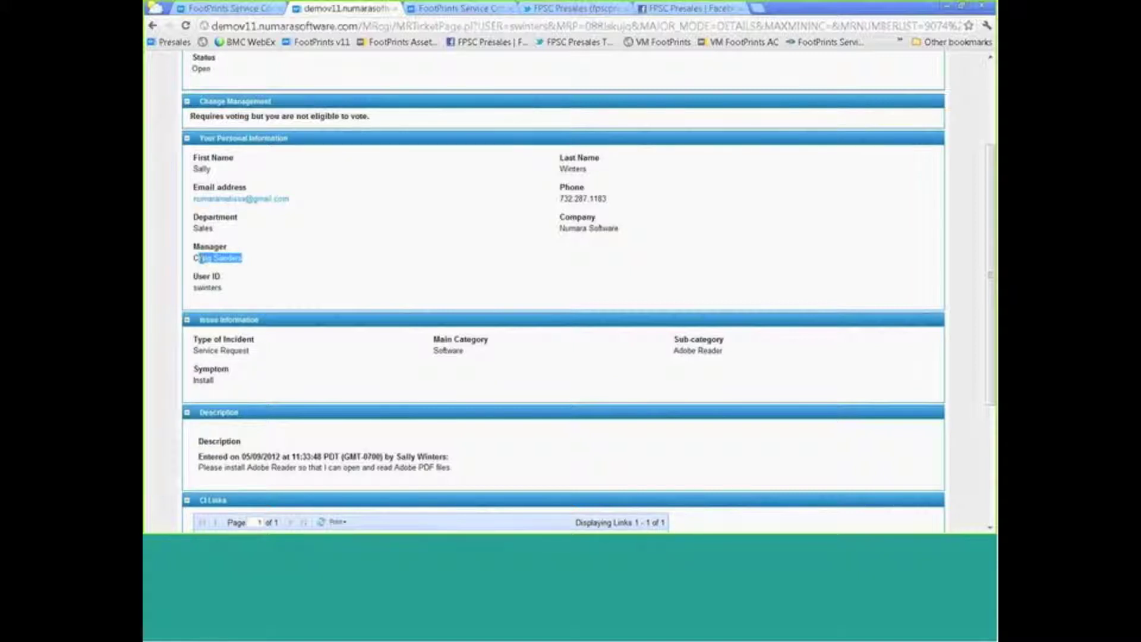
click(246, 270)
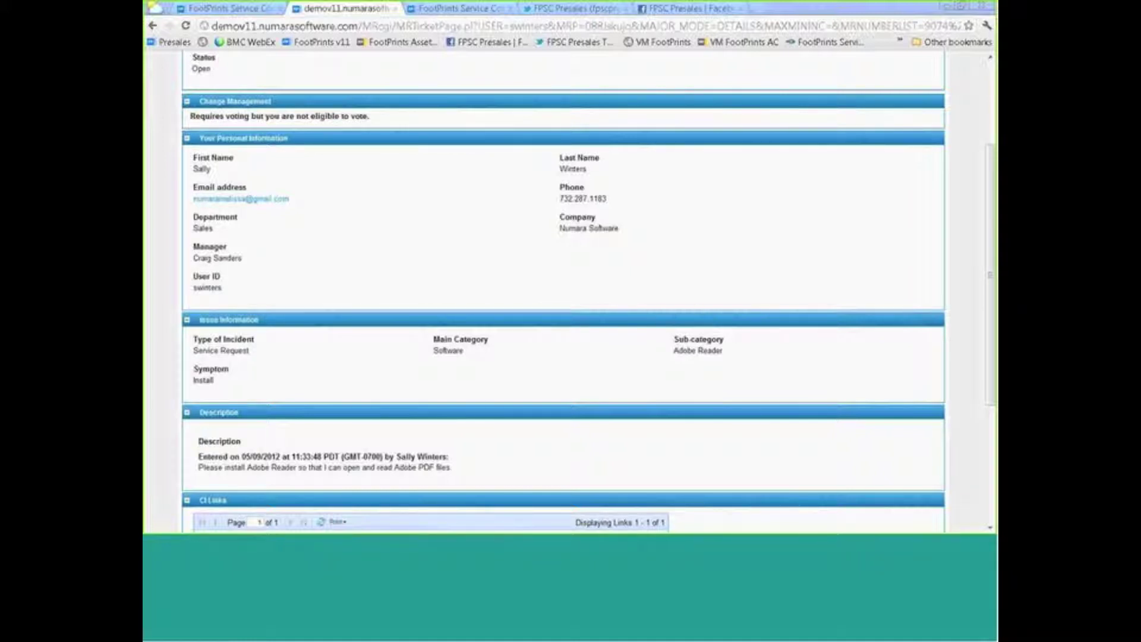
key(alt+Tab)
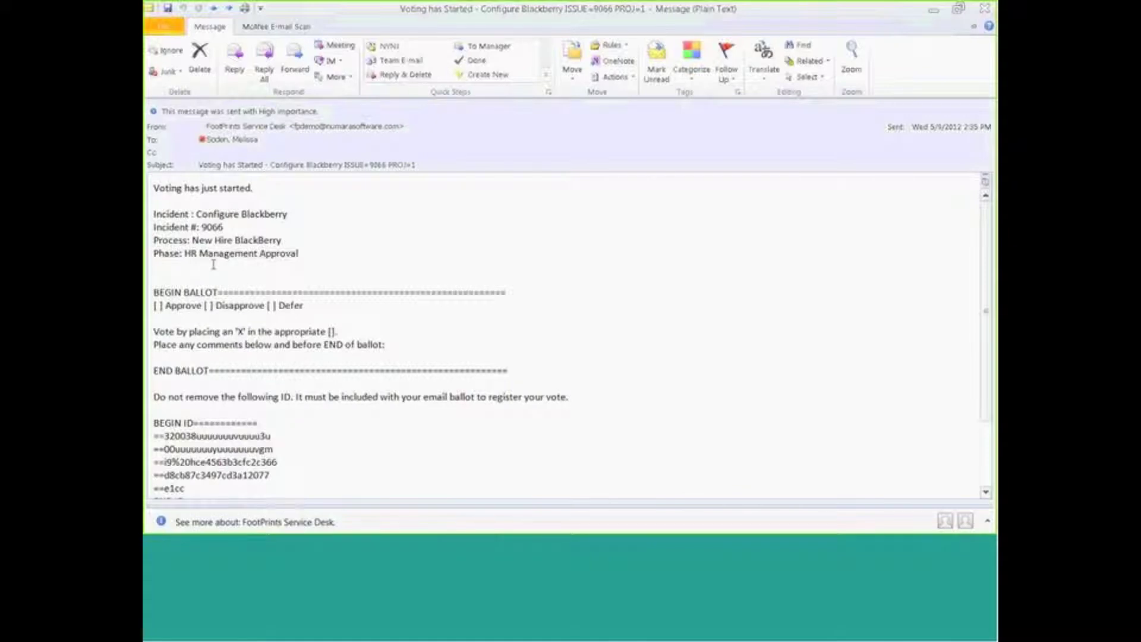
click(235, 67)
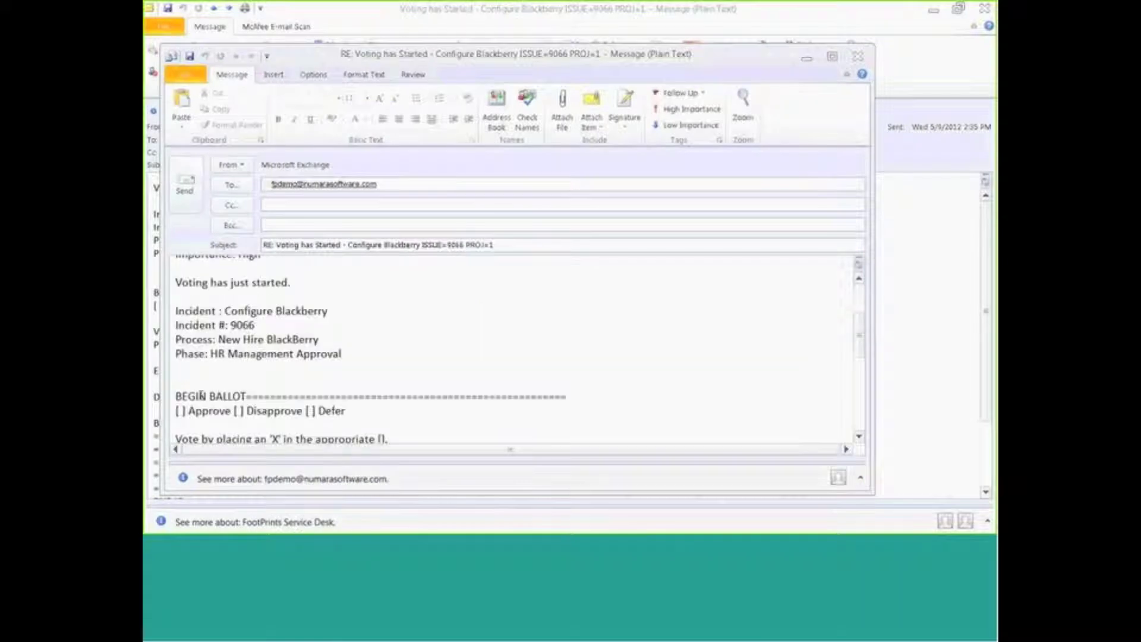
Step: Send the Configure Blackberry vote reply with an X in the Approve brackets
scroll(201, 396, down, 2)
click(178, 332)
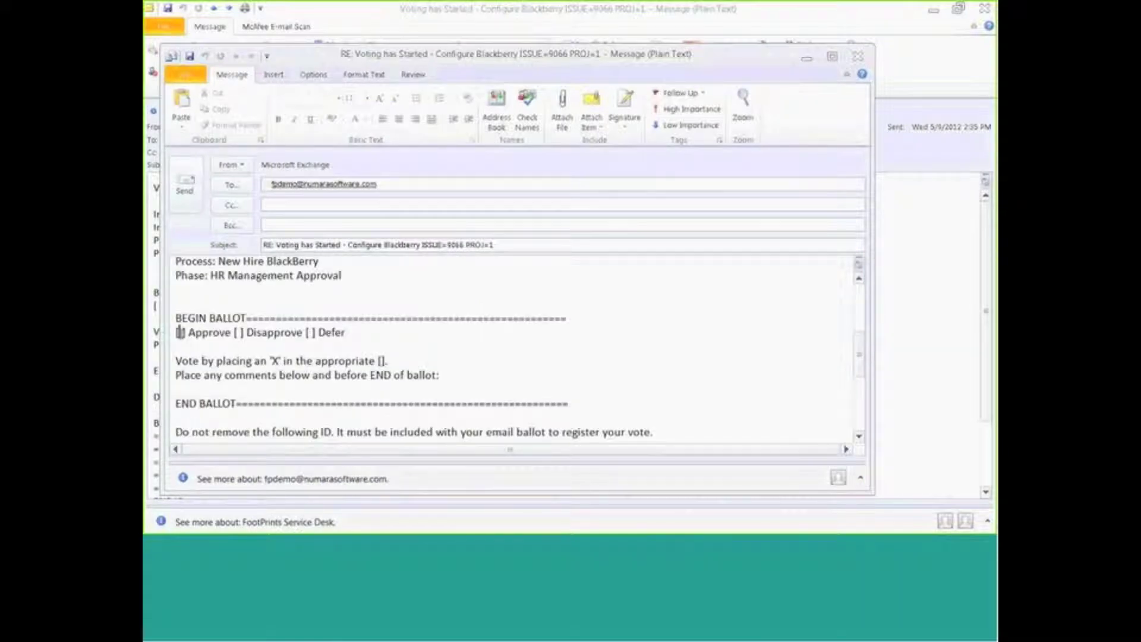
text(X)
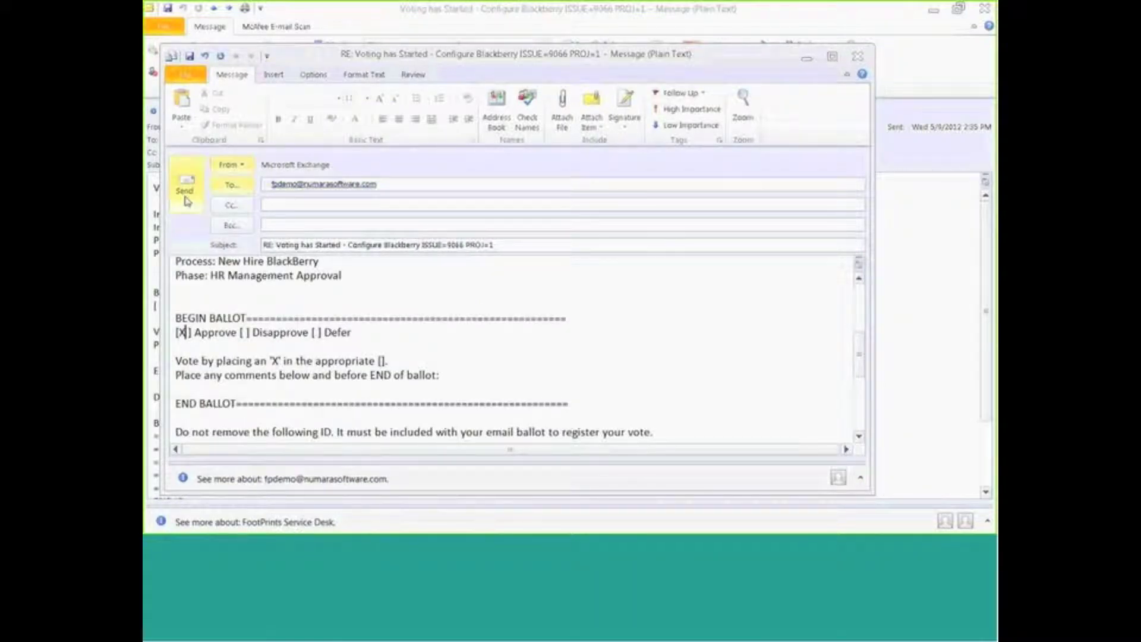
click(184, 184)
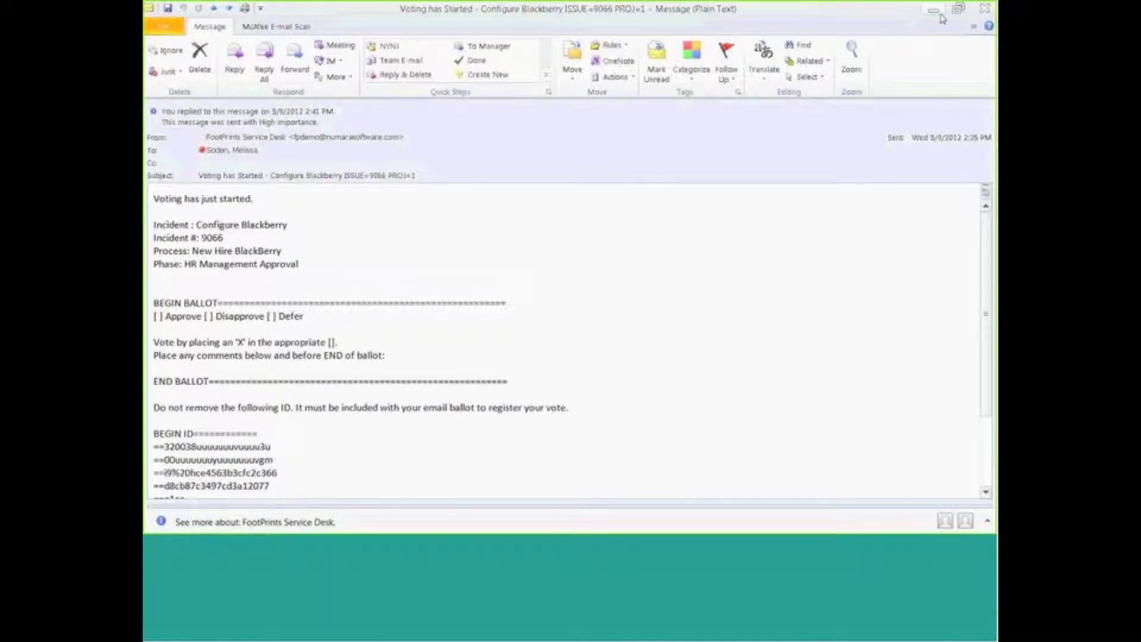
click(985, 9)
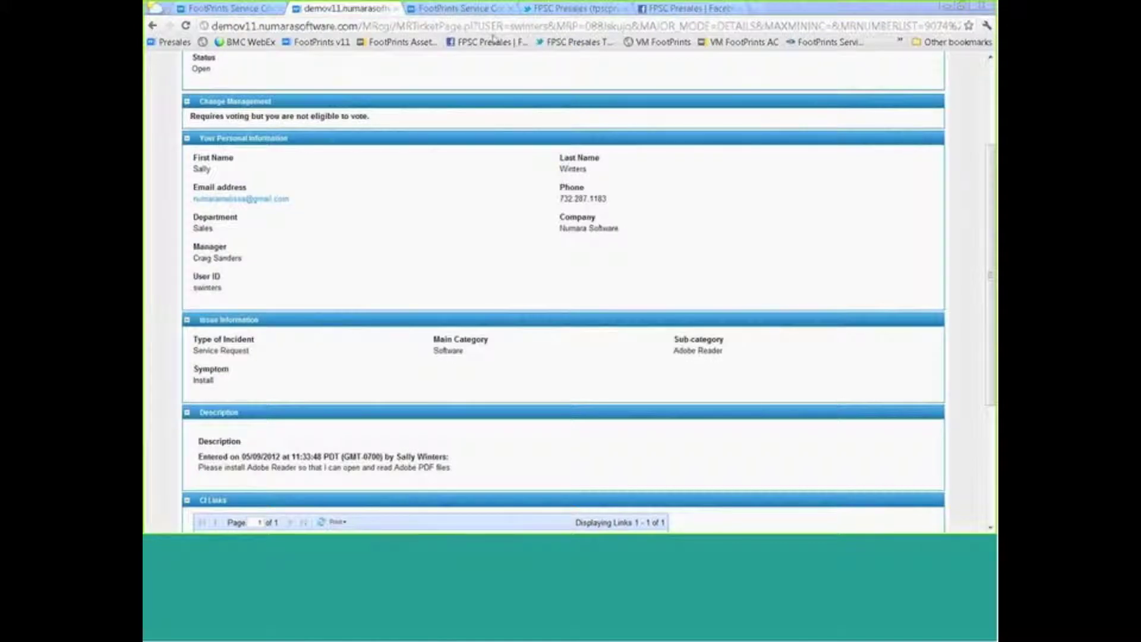
Step: As the manager, refresh My Vote Required, open request 9064 and approve it in the final approval phase
click(494, 12)
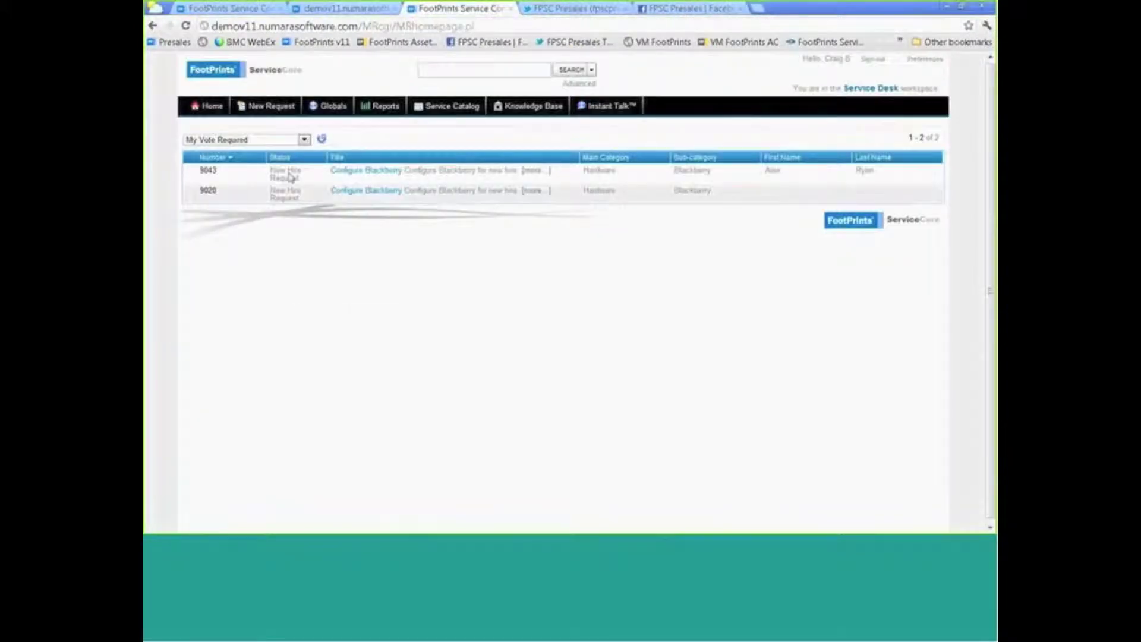
click(322, 143)
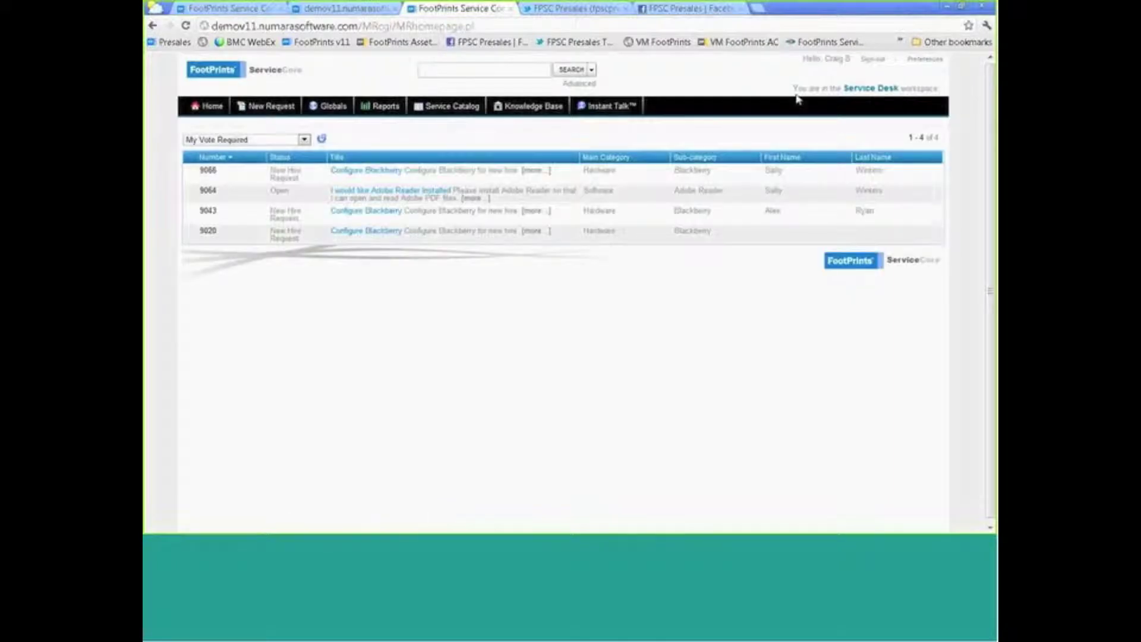
click(471, 198)
click(384, 207)
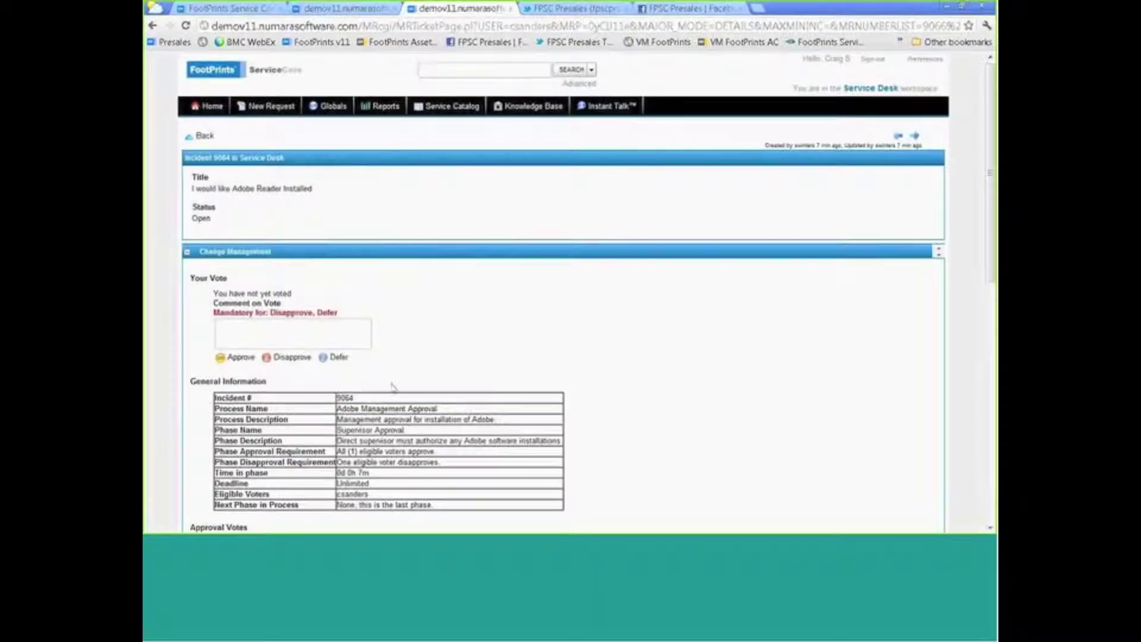
scroll(392, 387, down, 2)
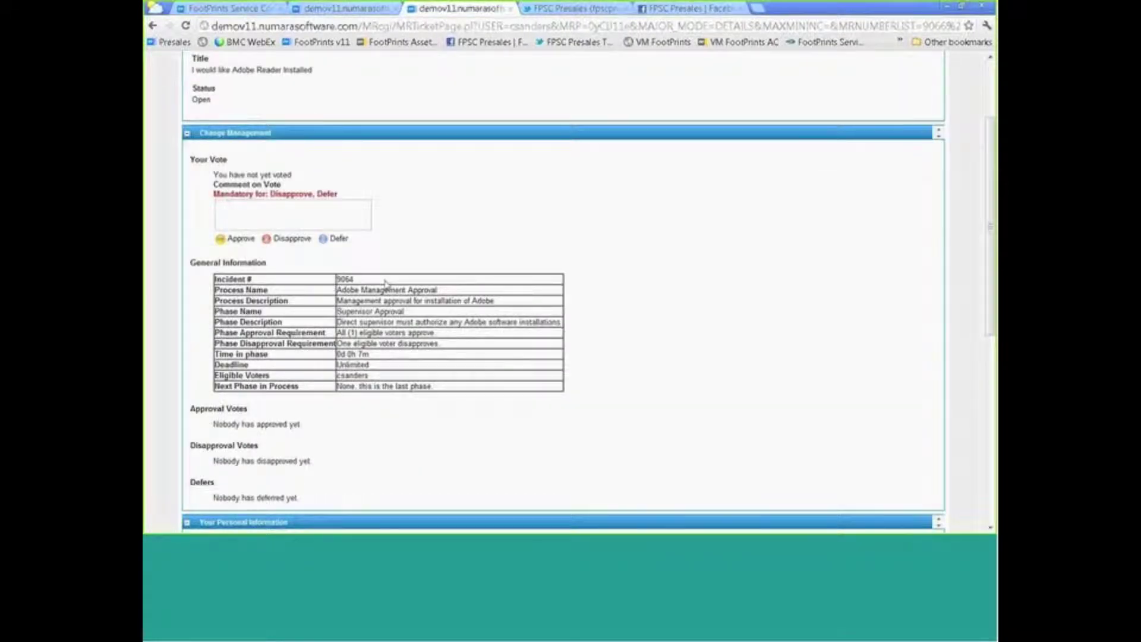
drag(304, 387, 214, 387)
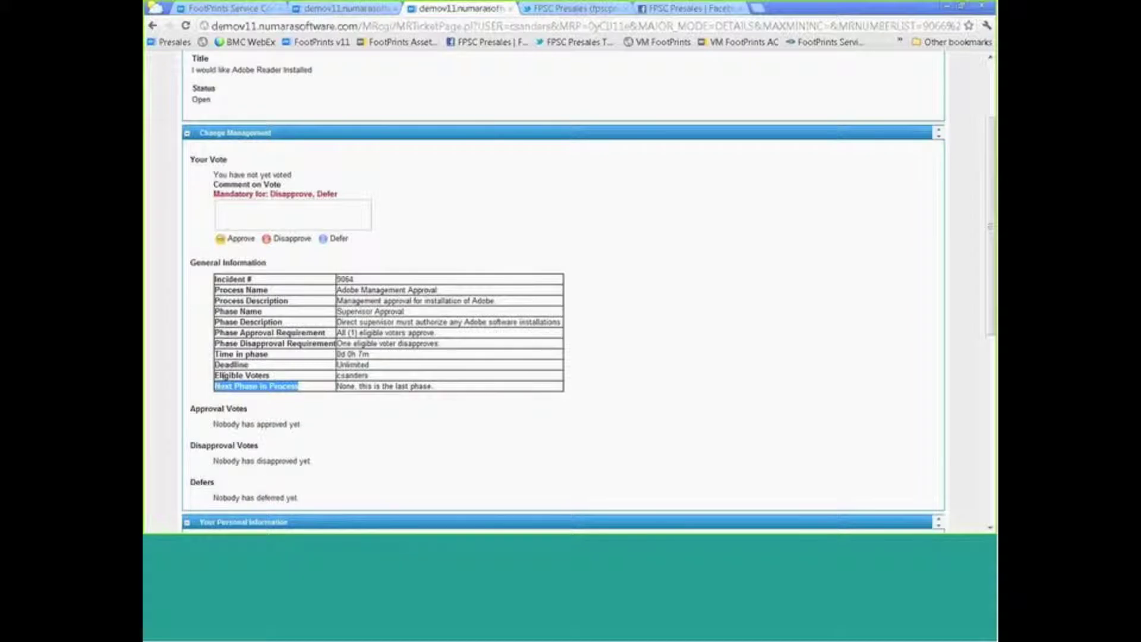
click(232, 239)
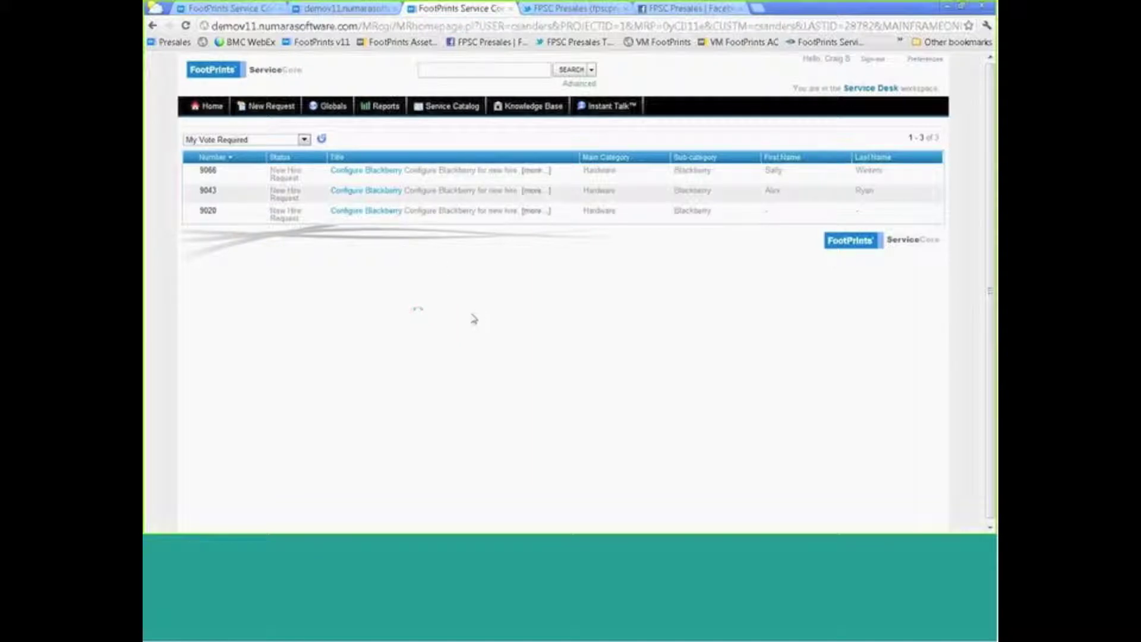
click(241, 7)
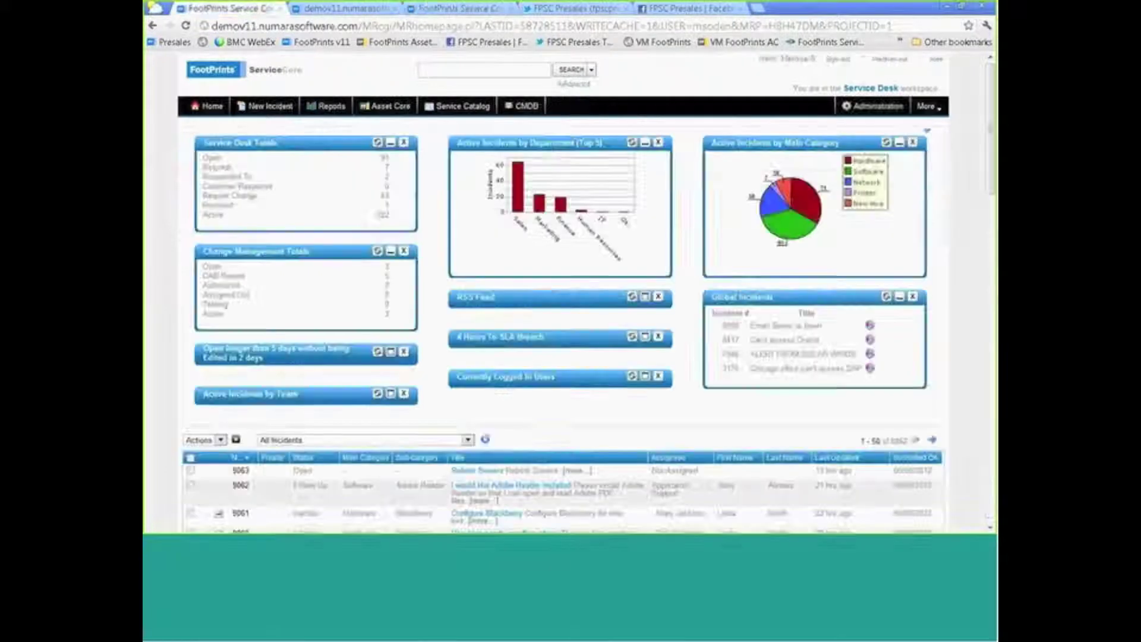
Step: Reload the agent dashboard and open incident 9064, now Follow-Up under Application Support, in its own window
click(218, 109)
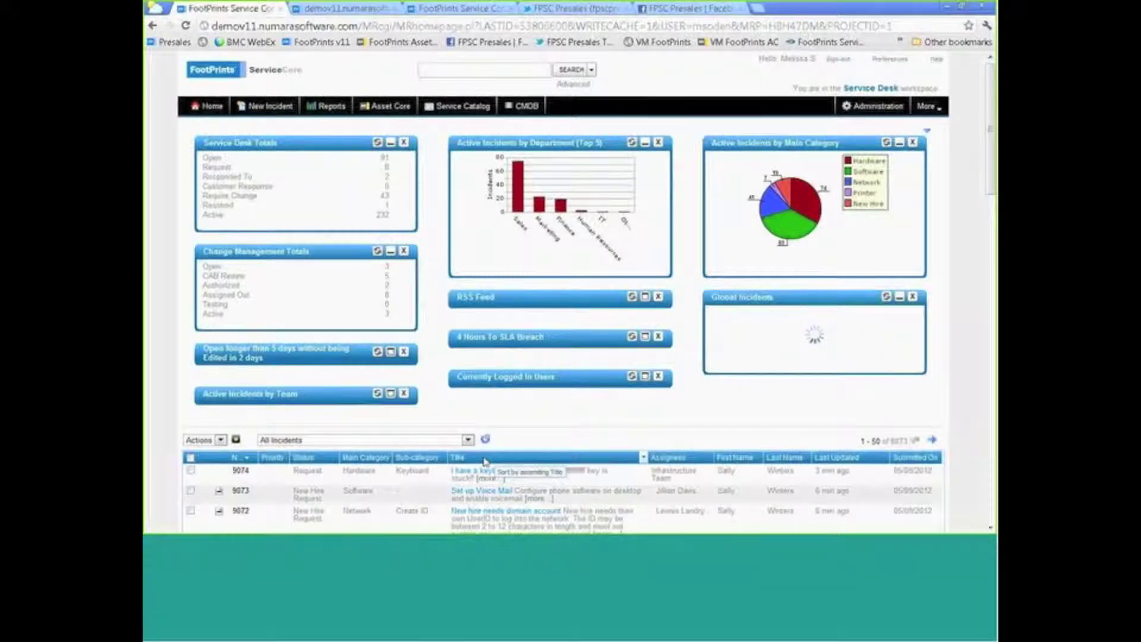
scroll(485, 466, down, 1)
scroll(484, 466, down, 4)
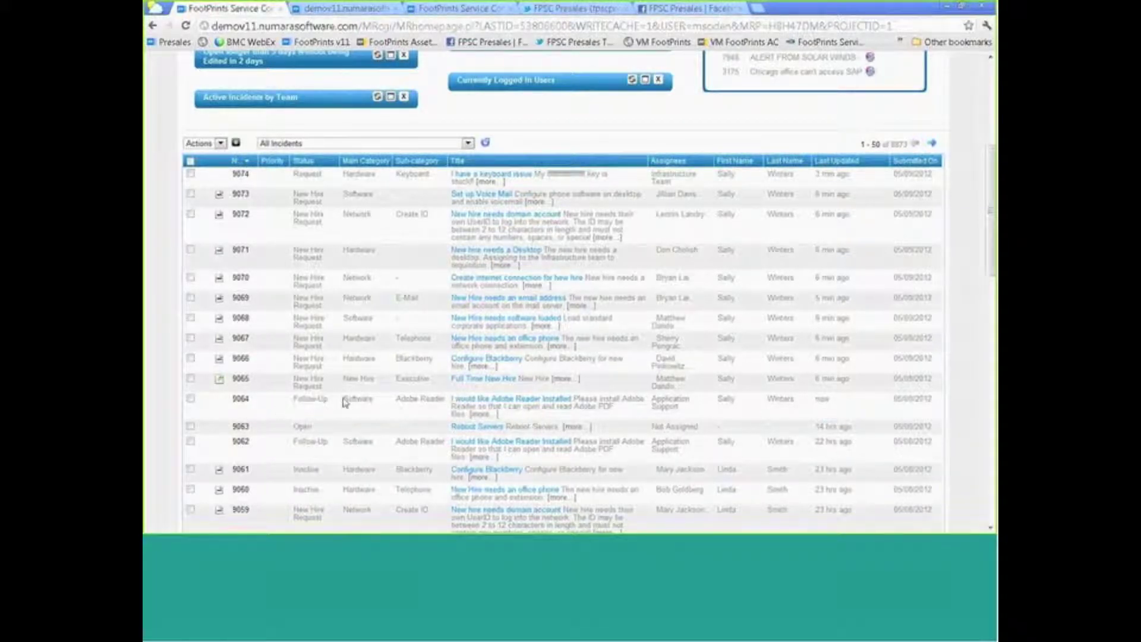
click(513, 420)
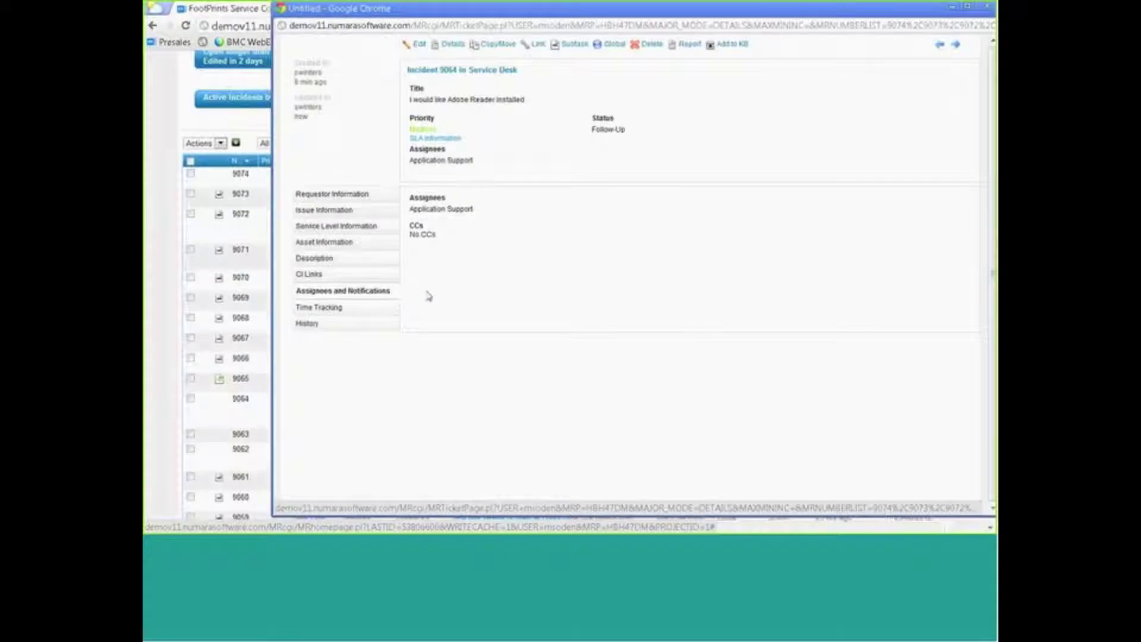
click(410, 46)
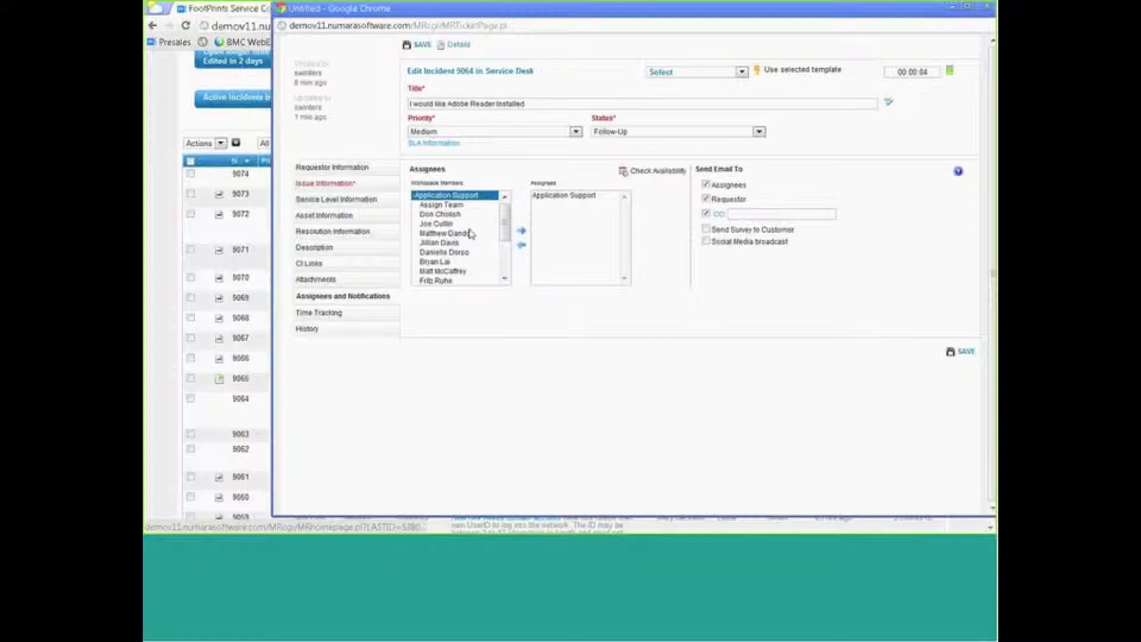
Step: Add a second agent from Workspace Members to incident 9064's assignees and list the Infrastructure Team members
drag(476, 268, 443, 290)
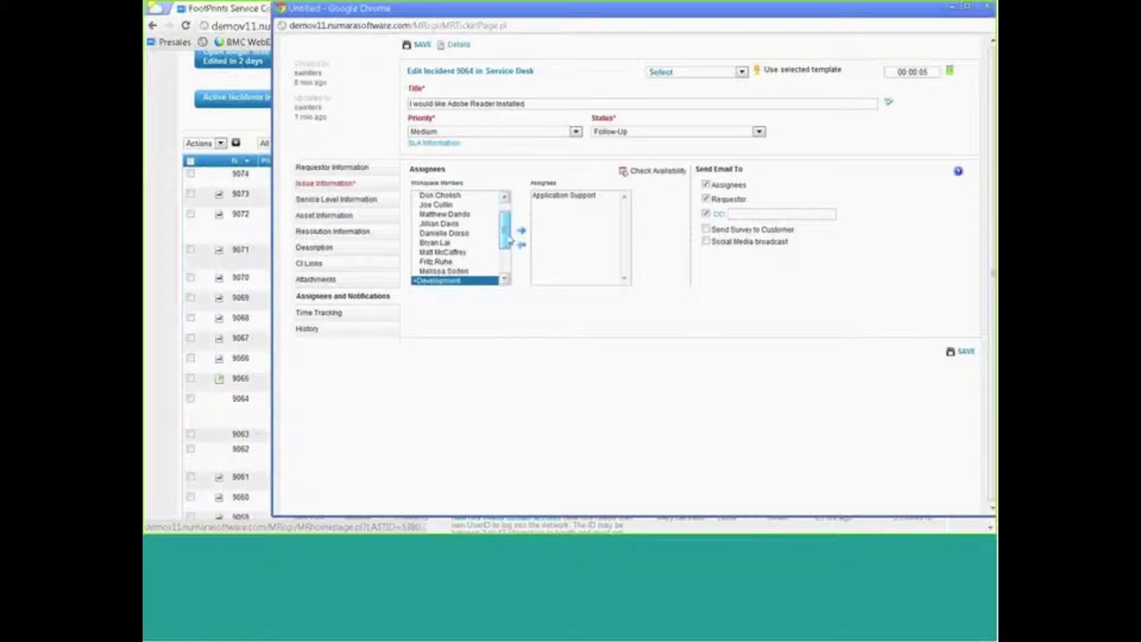
double_click(444, 272)
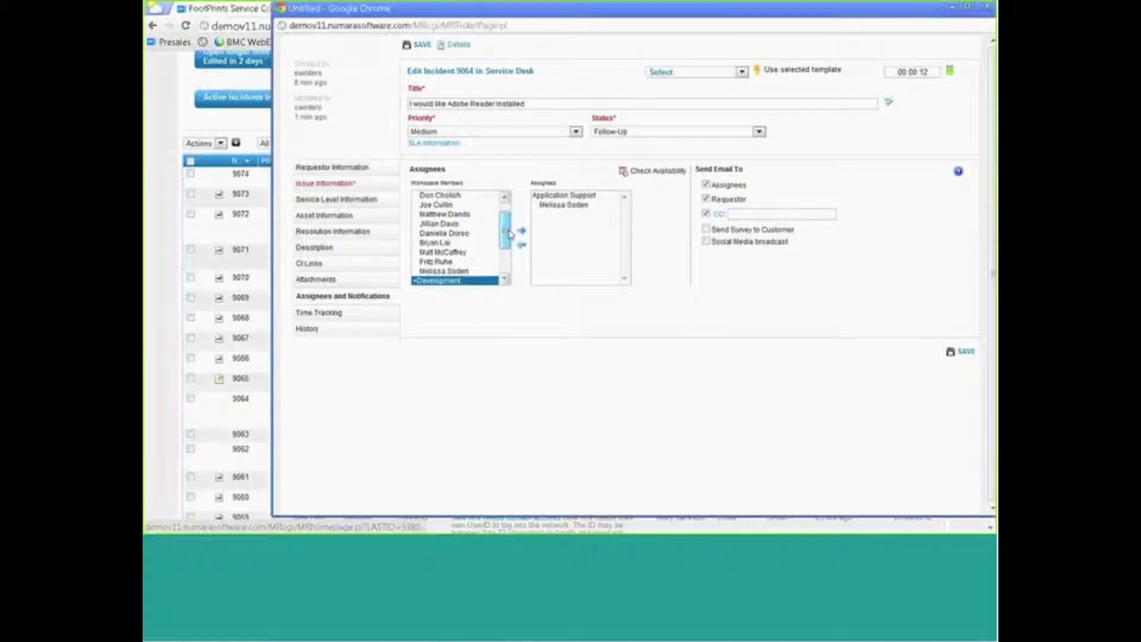
key(Home)
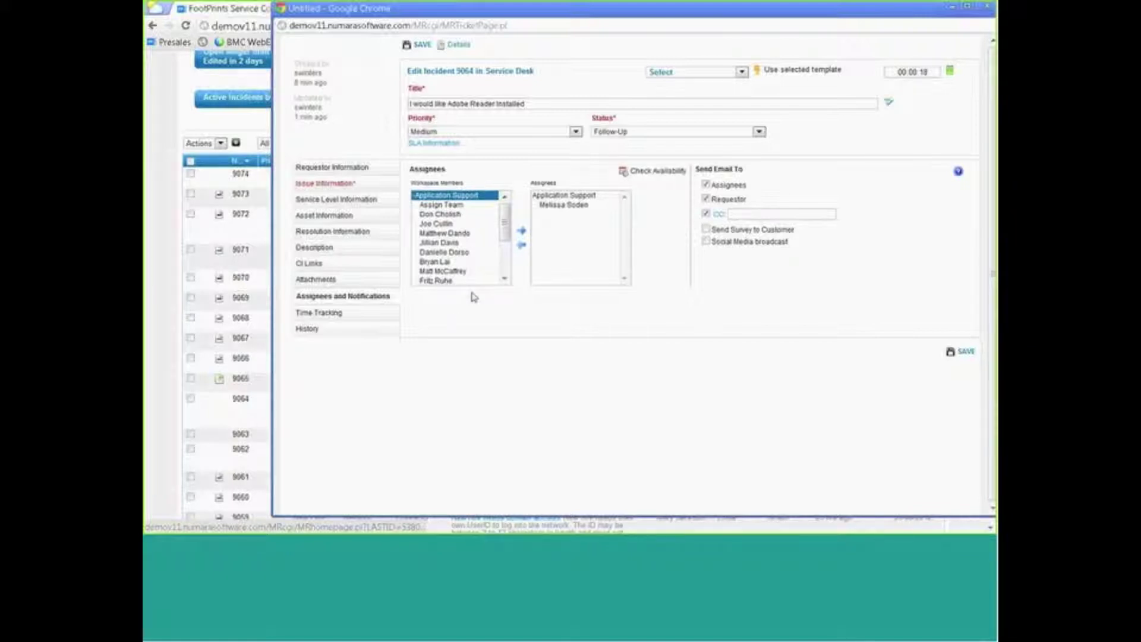
click(458, 205)
click(452, 216)
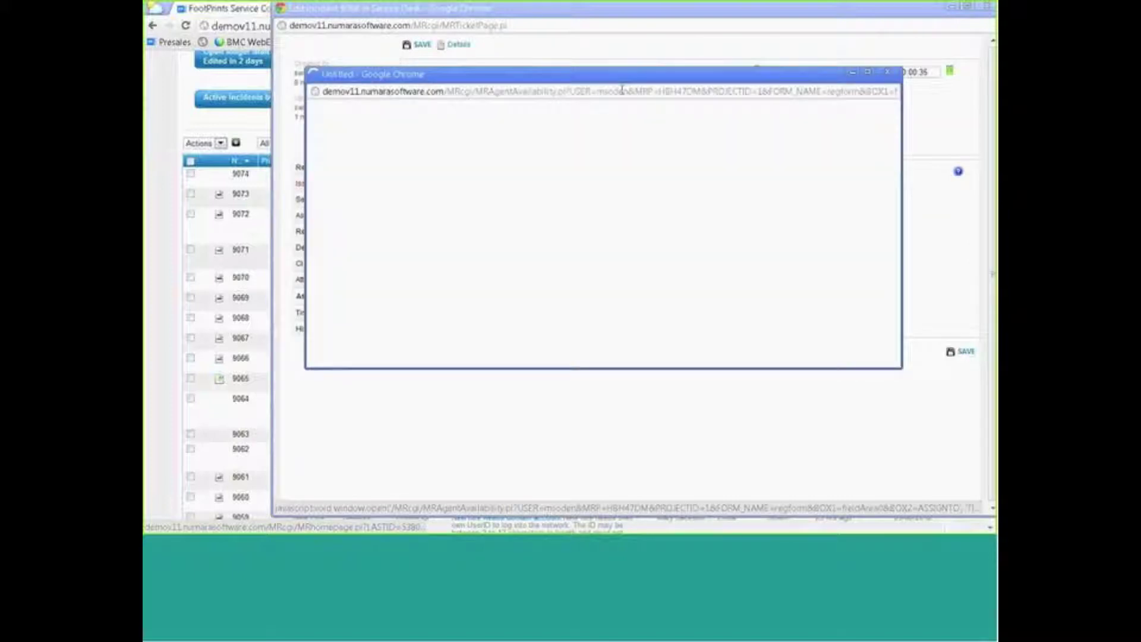
Step: Maximize Agent Availability, show the Infrastructure Team's appointments for the day, then close the window
click(868, 72)
click(462, 71)
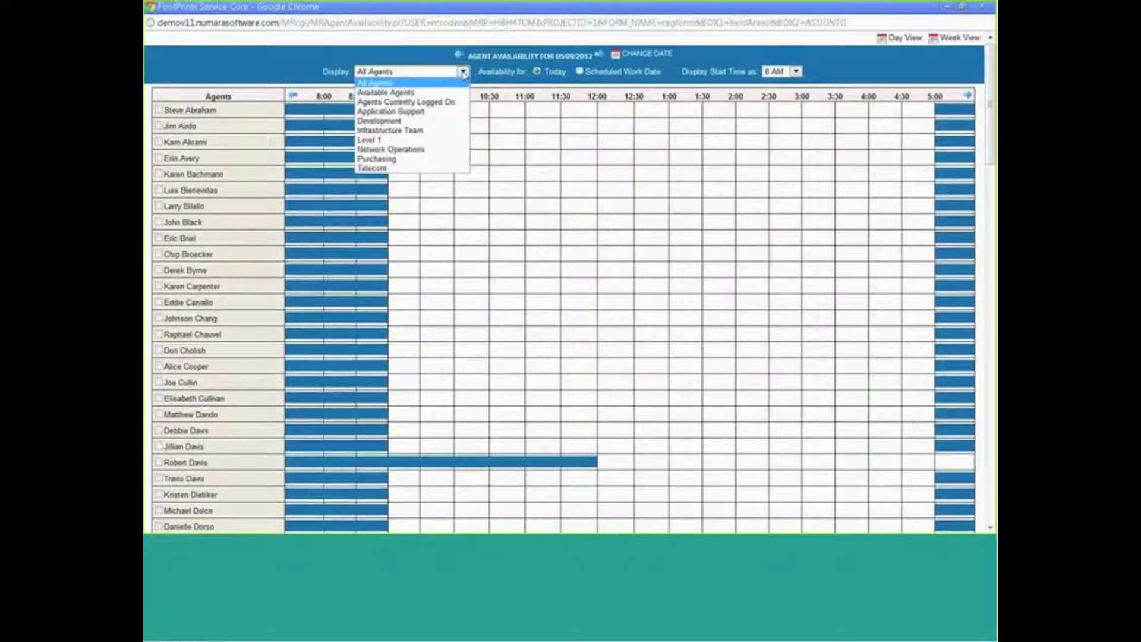
click(436, 130)
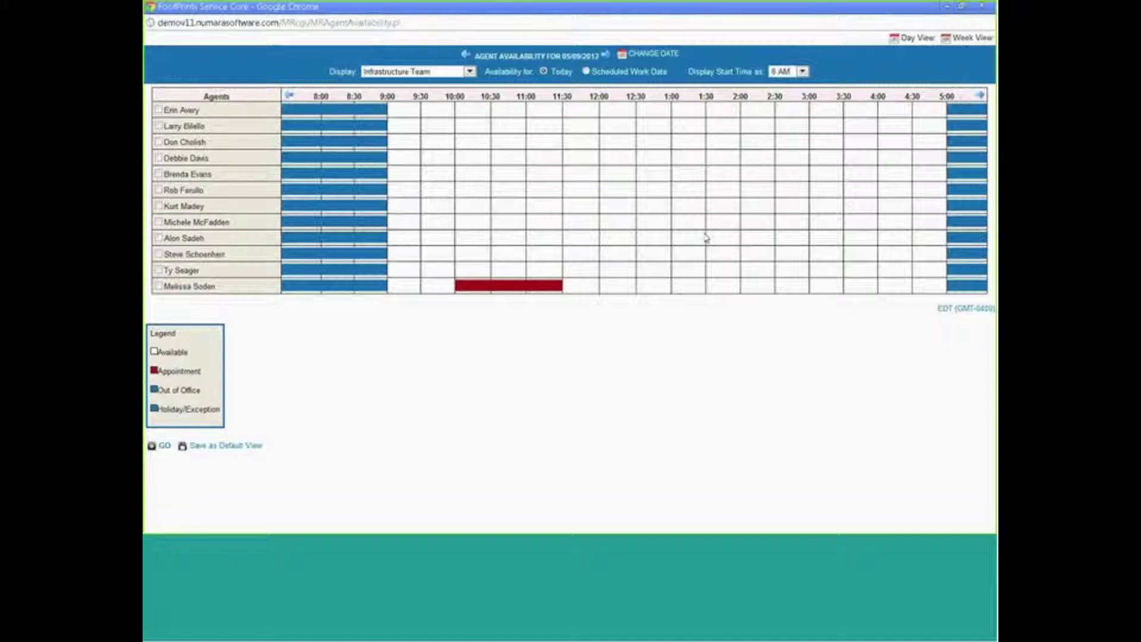
mouse_move(522, 285)
click(982, 6)
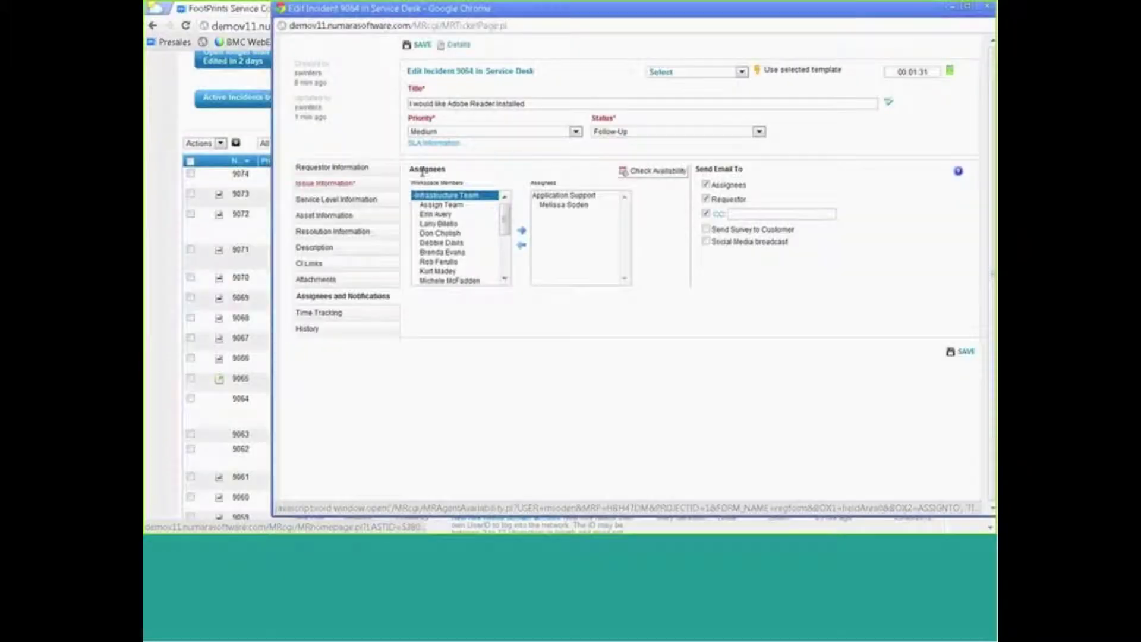
Step: Open incident 9064's history, viewing Voting history and then Complete history
click(349, 328)
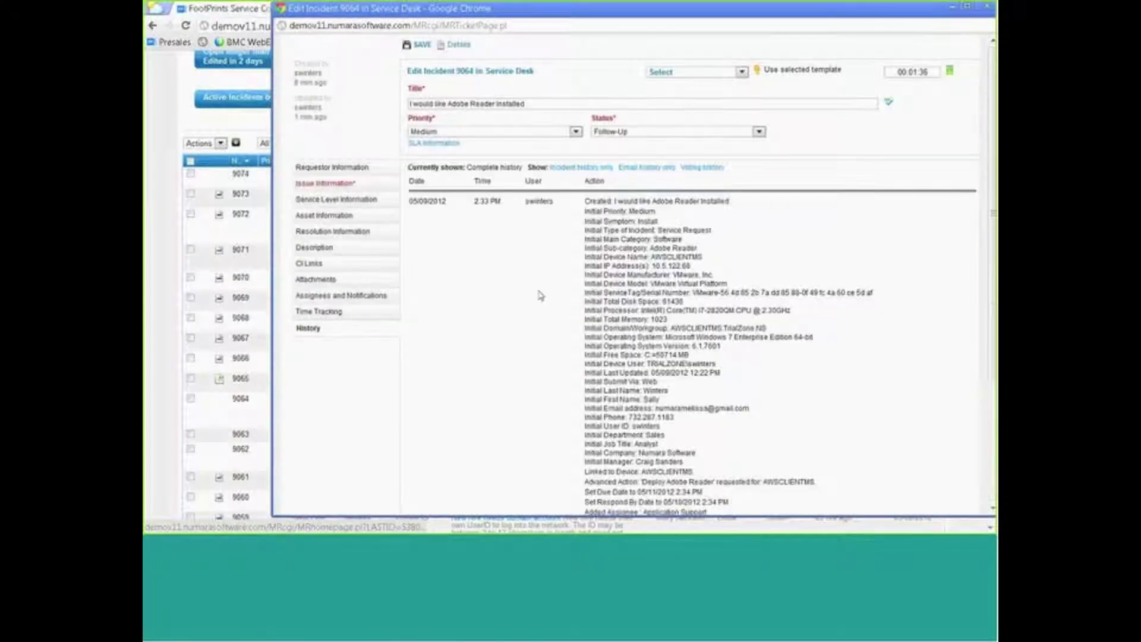
click(700, 168)
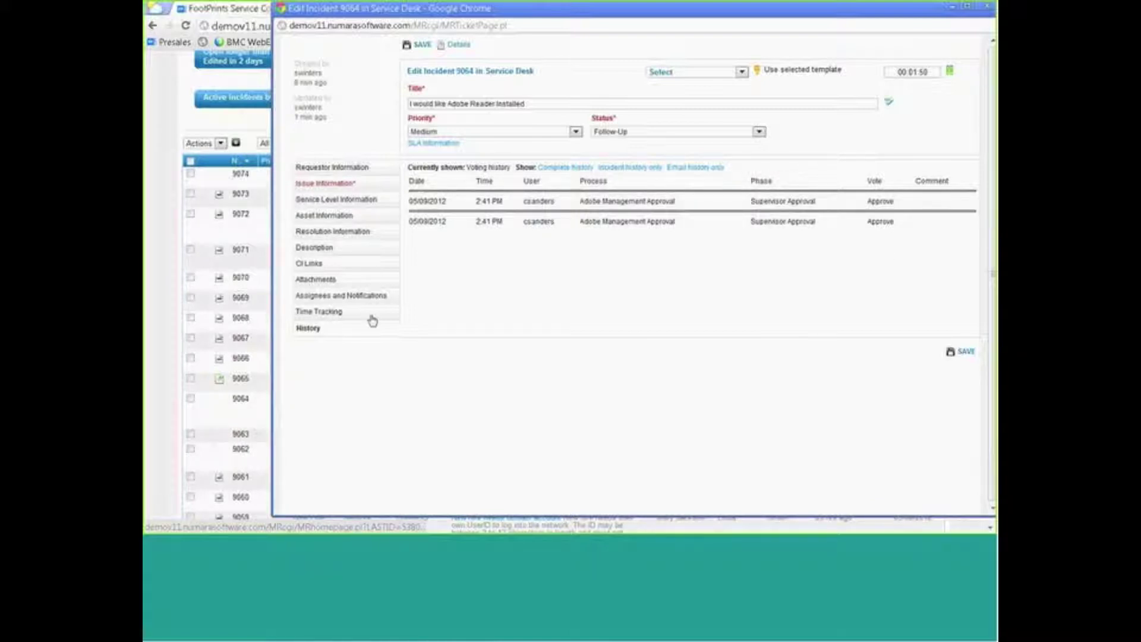
click(572, 169)
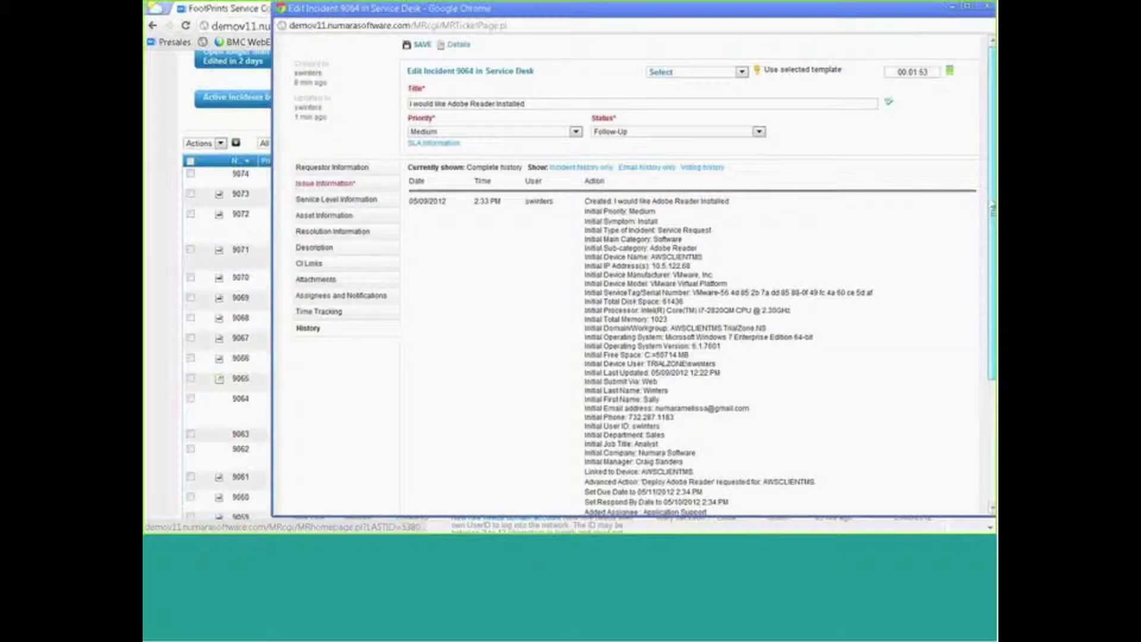
scroll(633, 274, down, 1)
drag(993, 257, 902, 369)
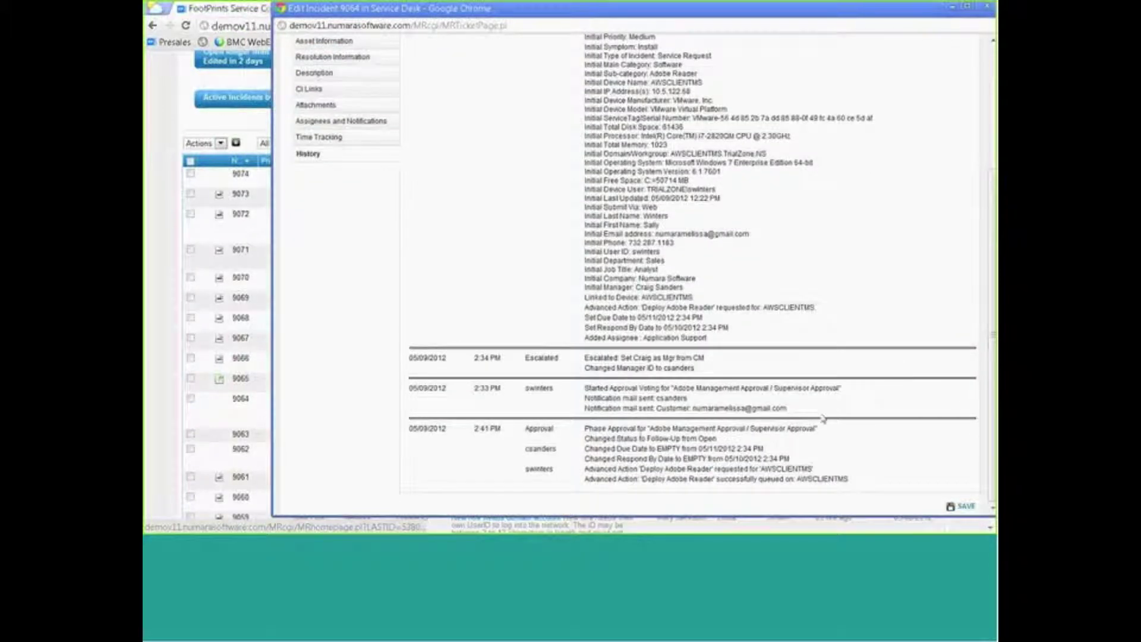
Step: Highlight the approval process and queued Deploy Adobe Reader entries, then show Asset Information
drag(643, 429, 779, 429)
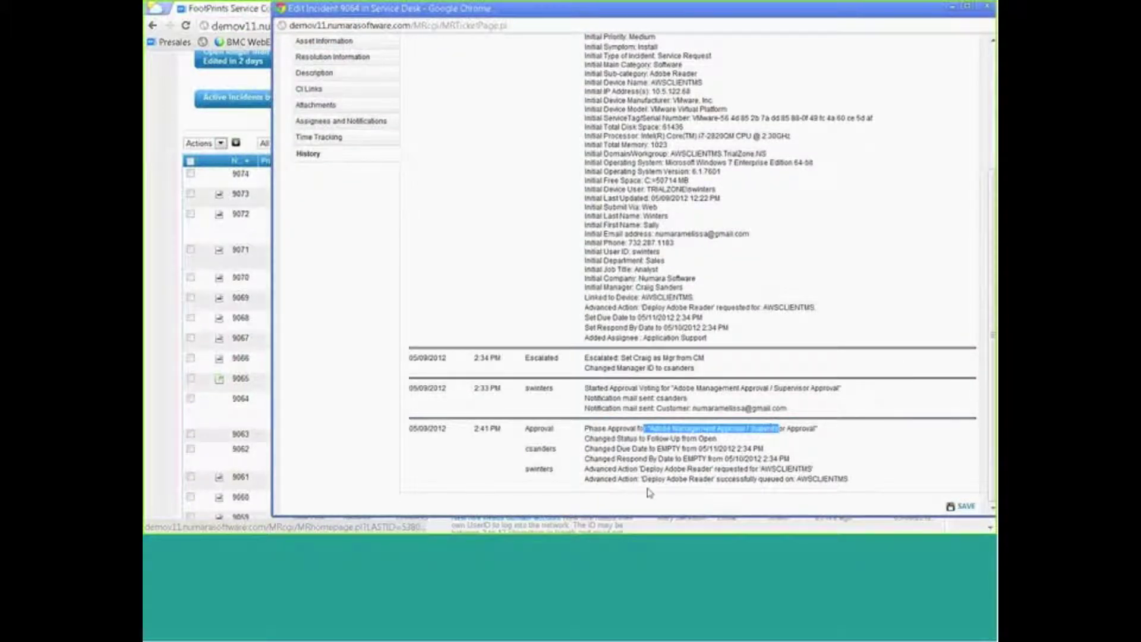
drag(635, 479, 809, 488)
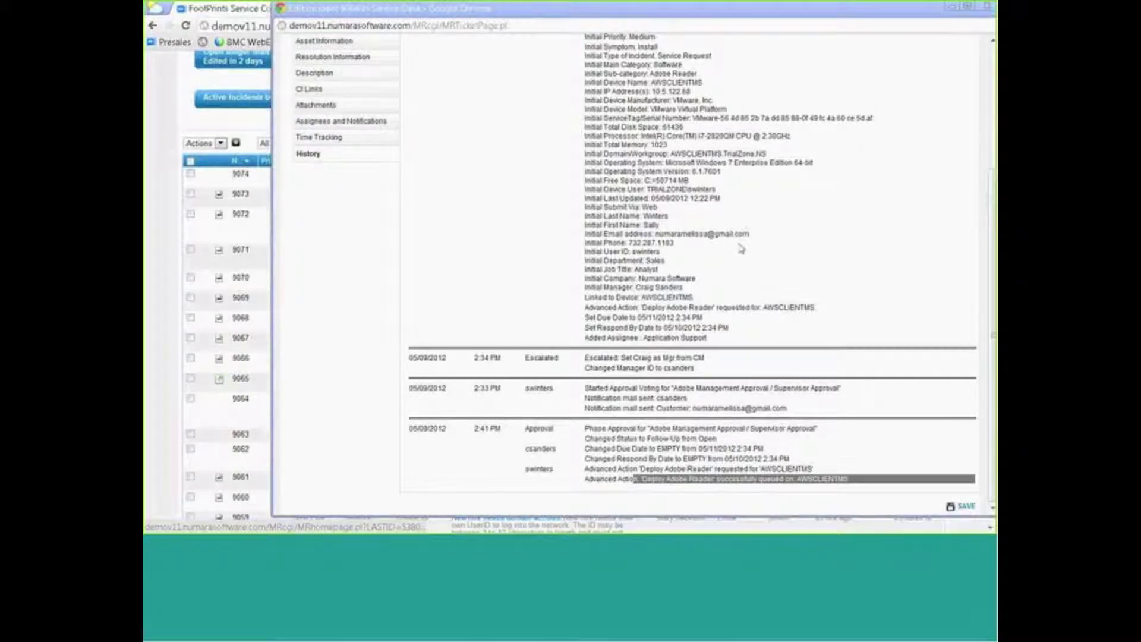
click(561, 246)
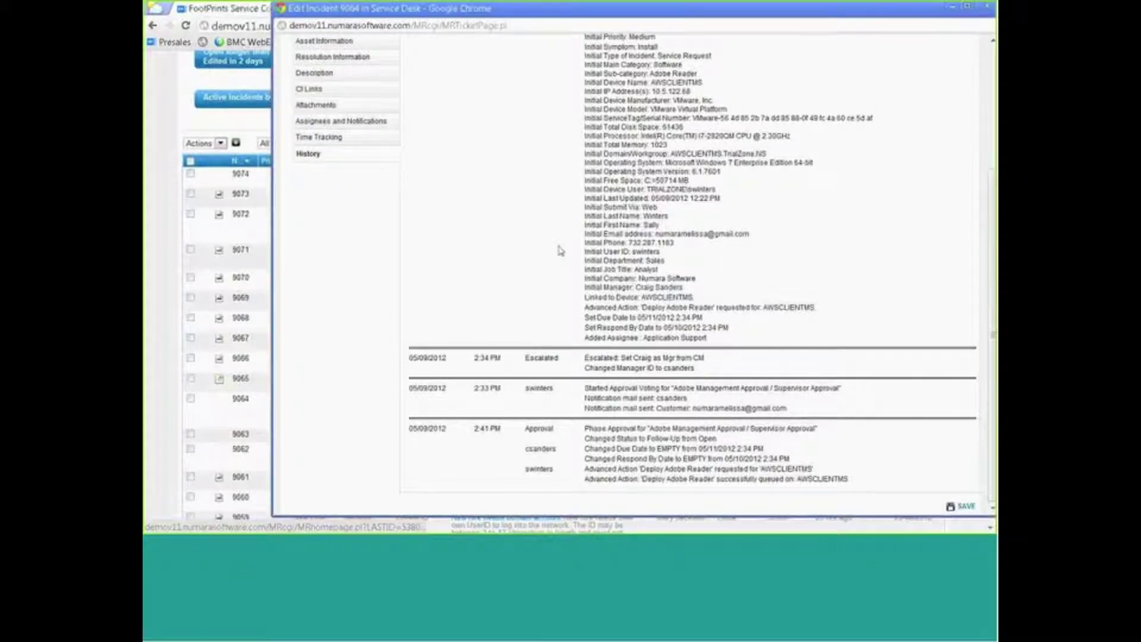
scroll(669, 137, up, 3)
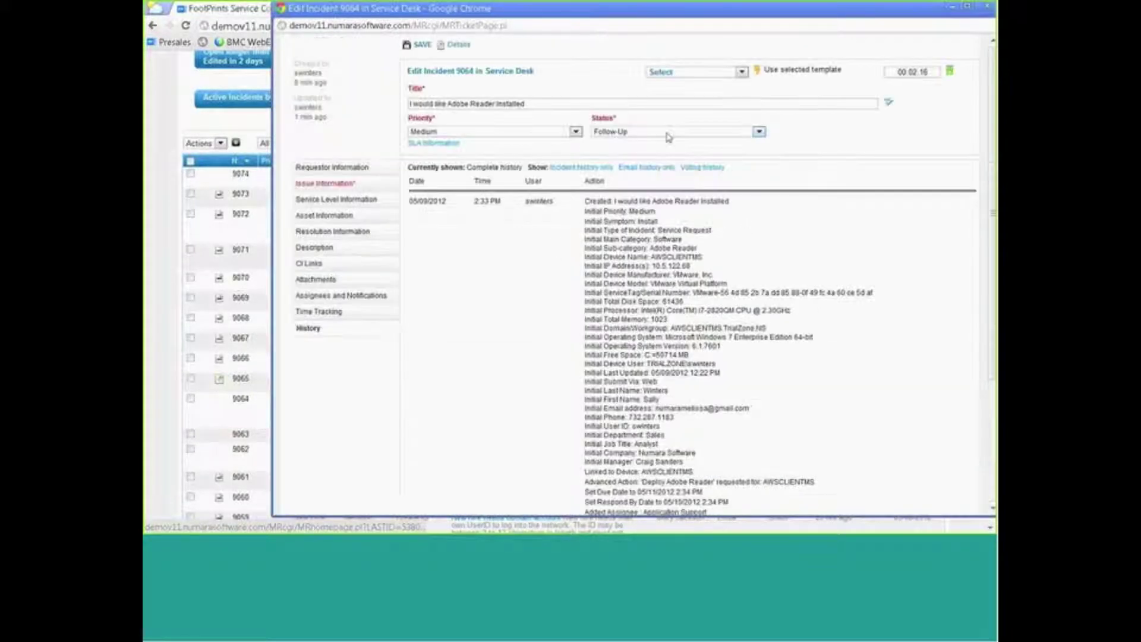
click(350, 218)
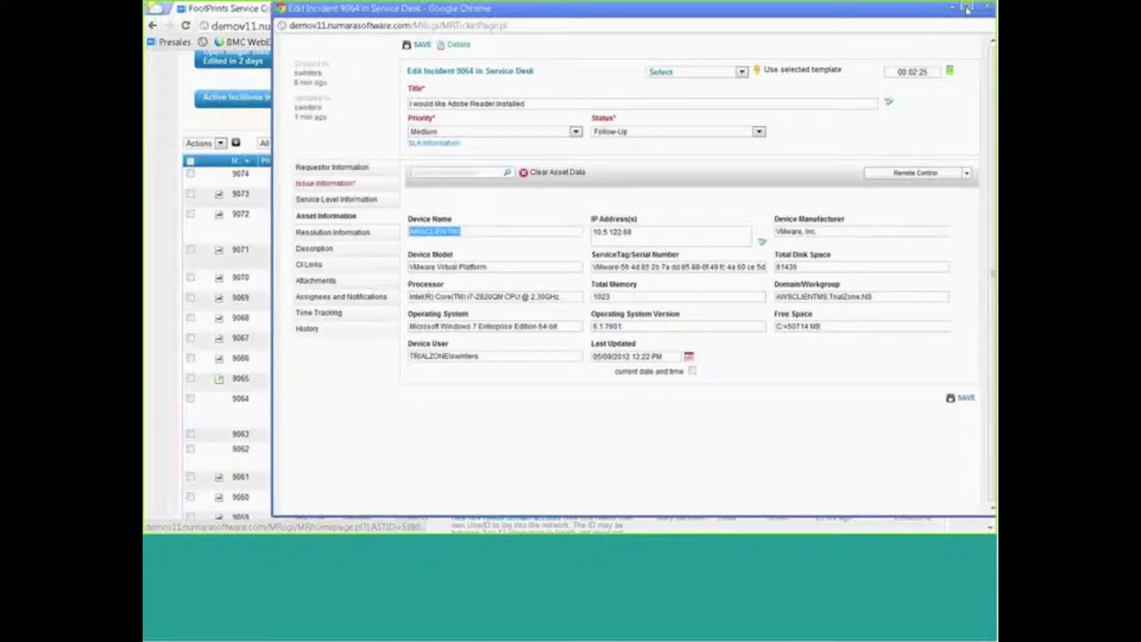
Step: Maximize incident 9064 and highlight the requester's user ID and the asset's device user
click(967, 8)
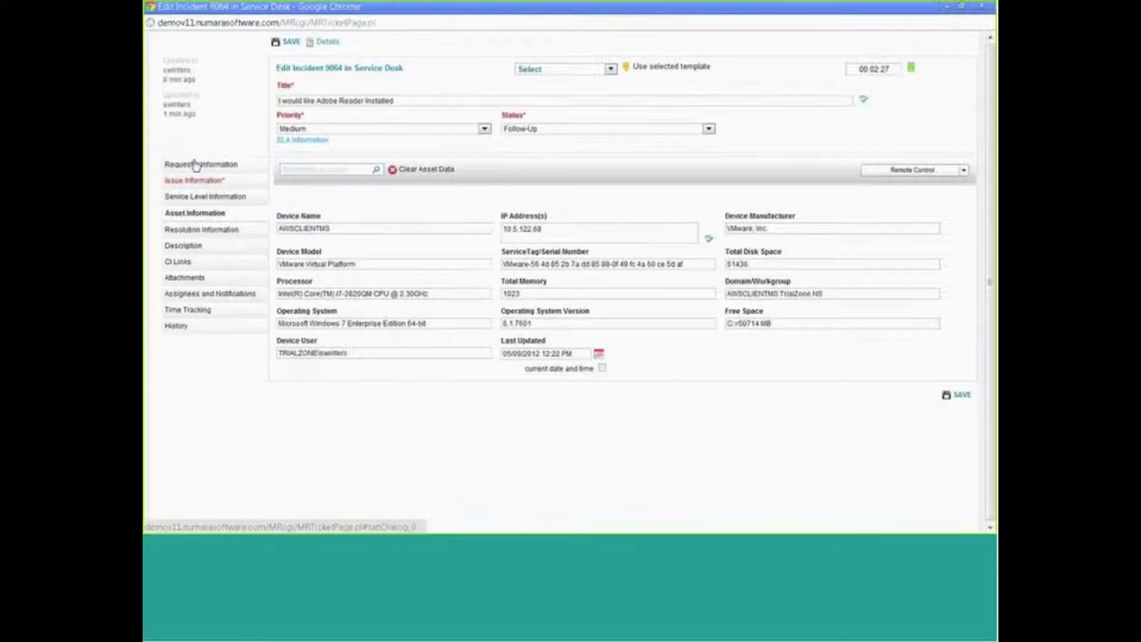
click(201, 164)
double_click(318, 320)
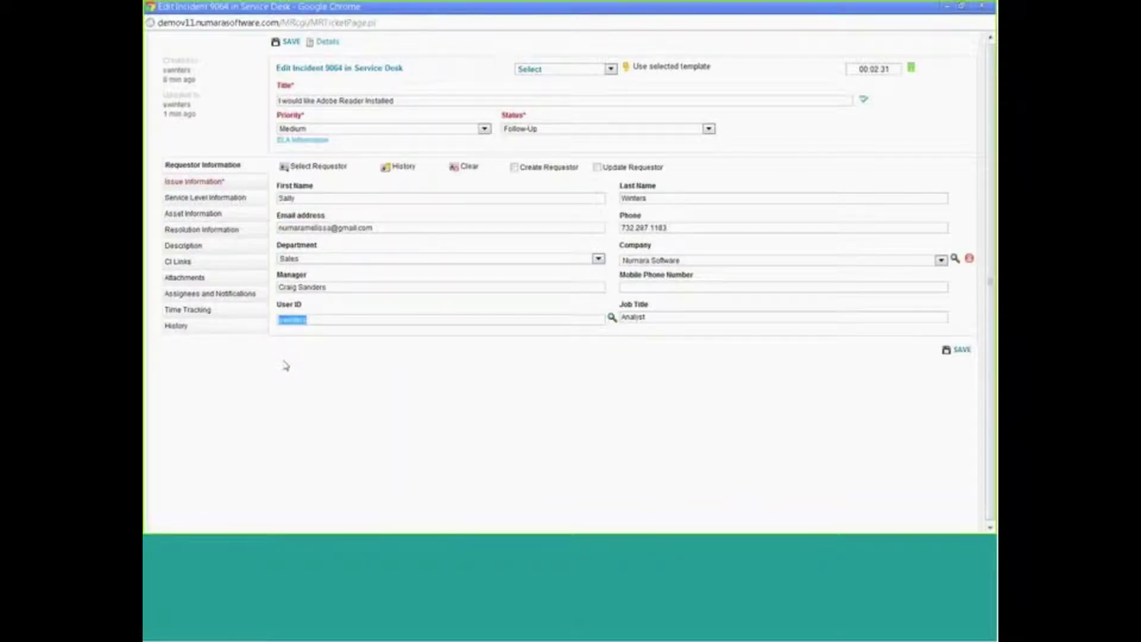
click(204, 216)
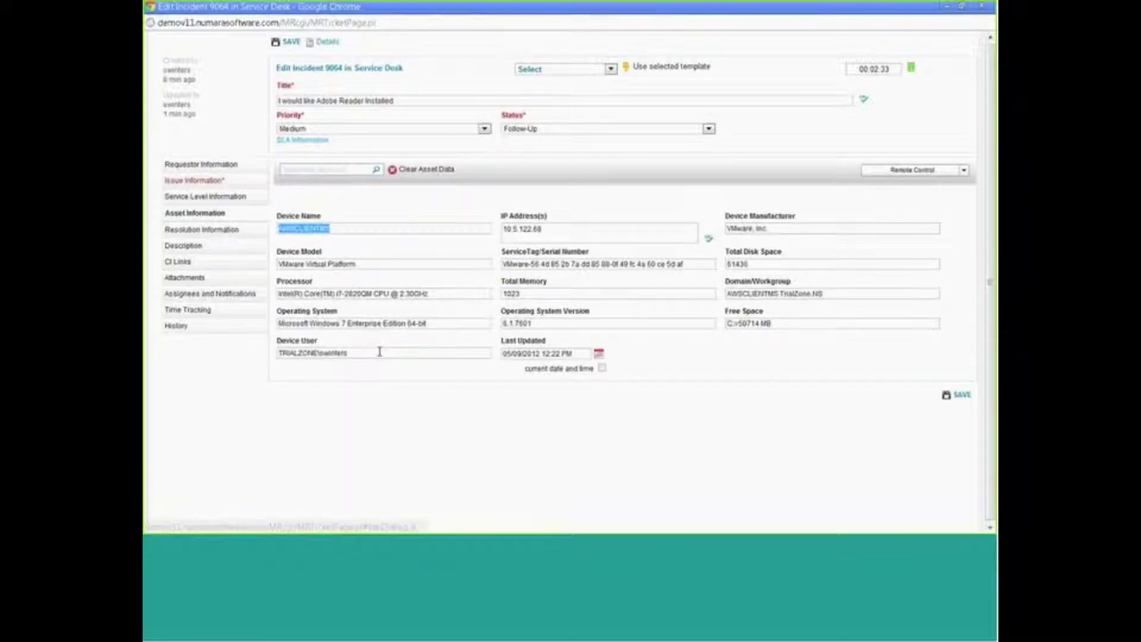
double_click(380, 352)
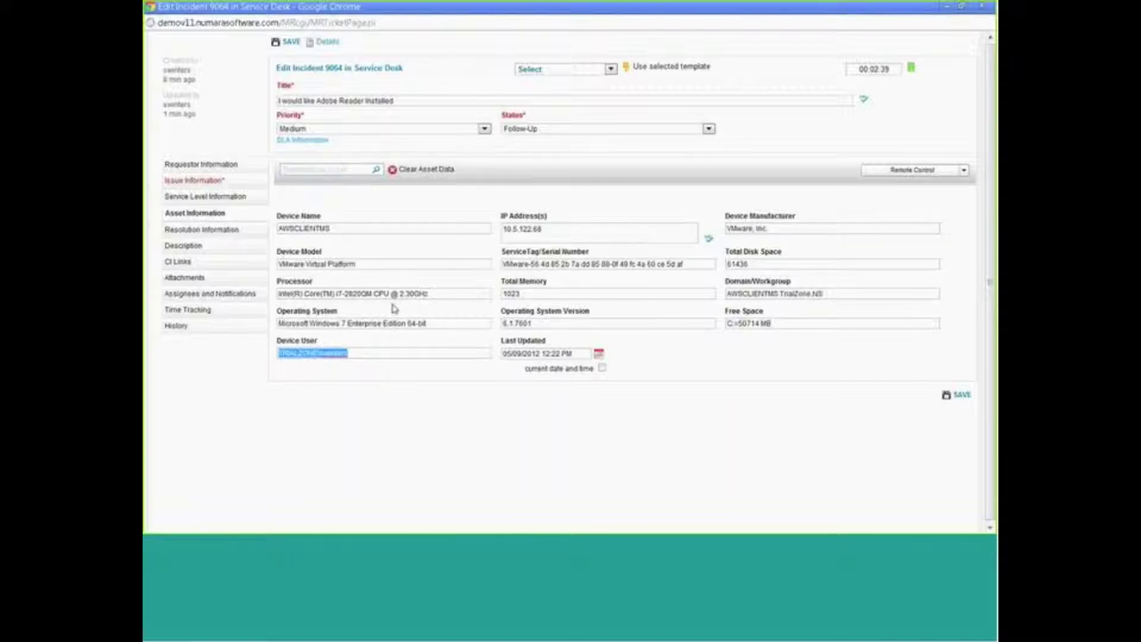
Step: View Deploy Firefox under My Operational Rules in Advanced Actions, close without applying, and minimize the incident
click(964, 170)
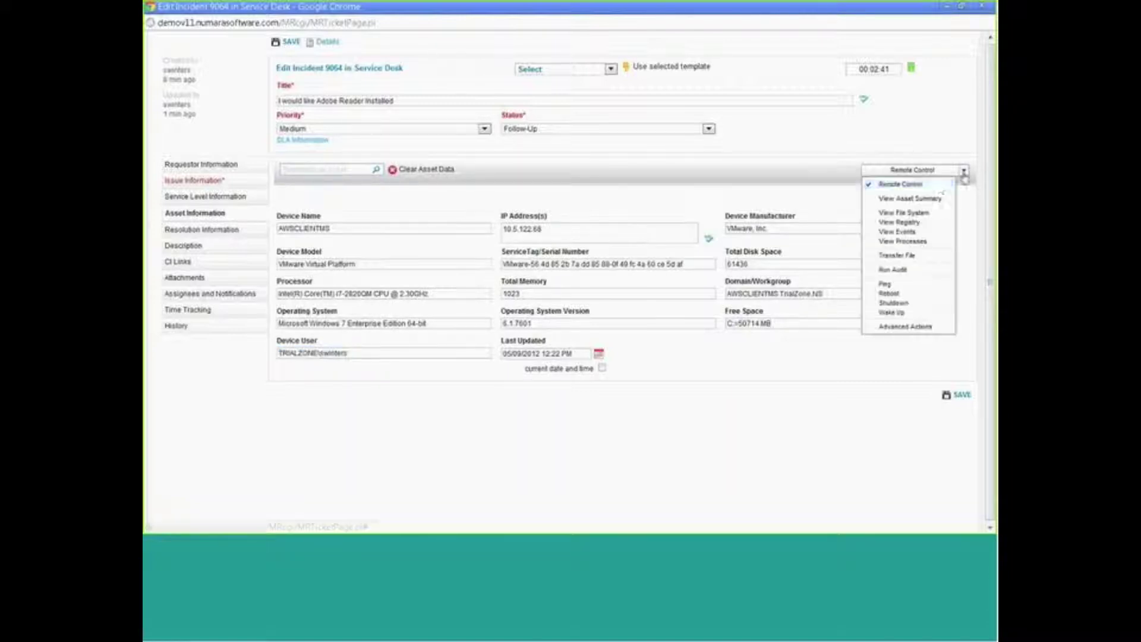
click(915, 328)
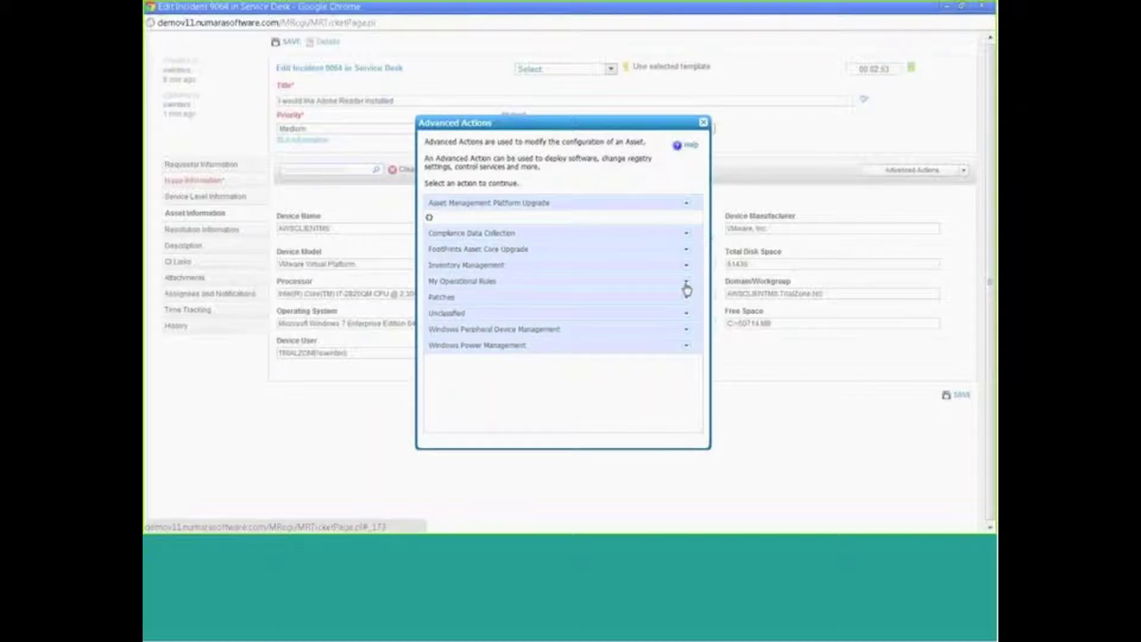
click(687, 285)
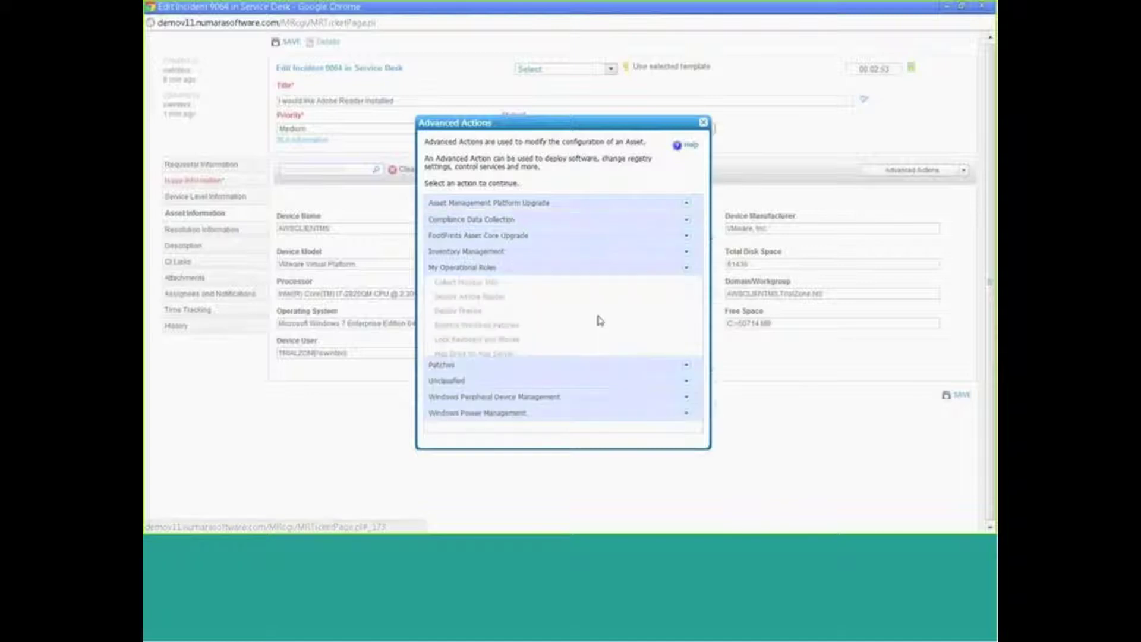
click(476, 309)
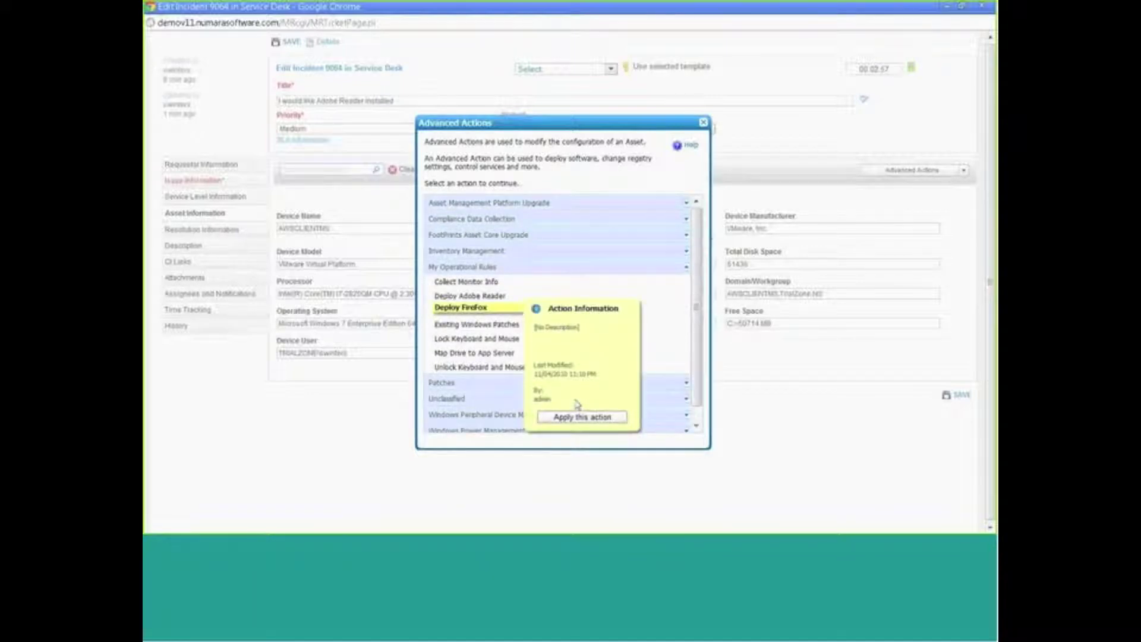
click(703, 123)
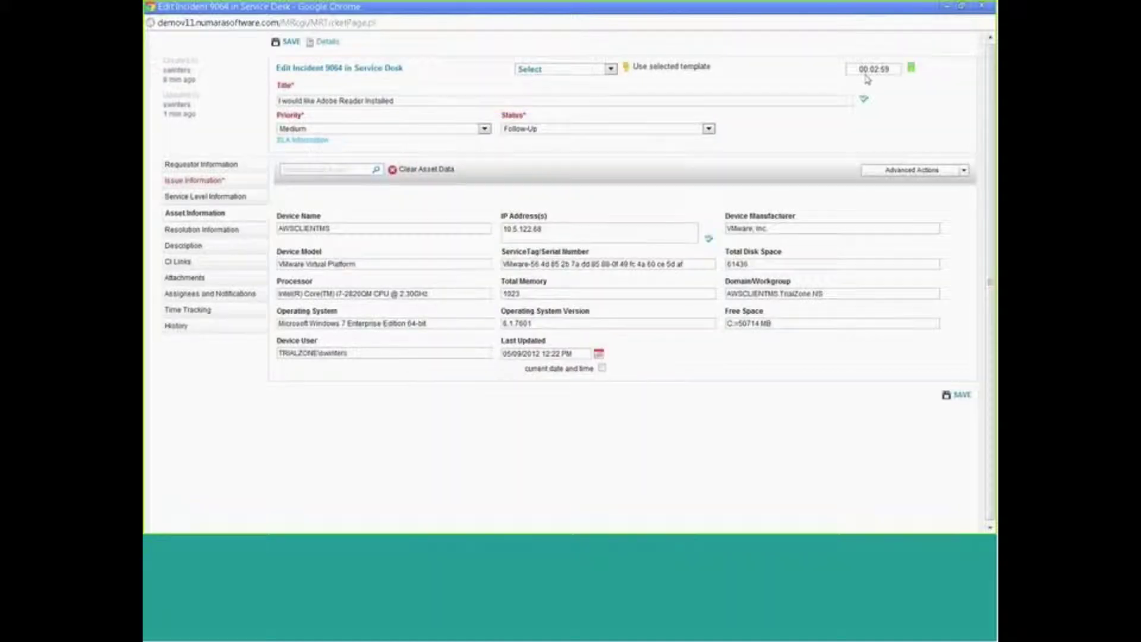
click(964, 170)
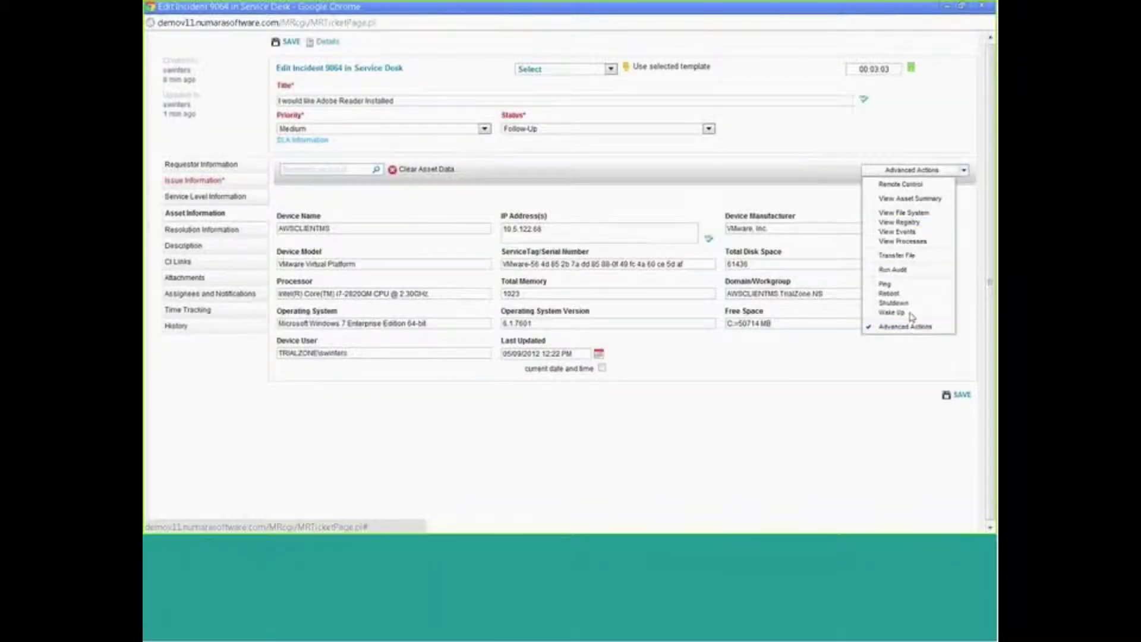
click(945, 6)
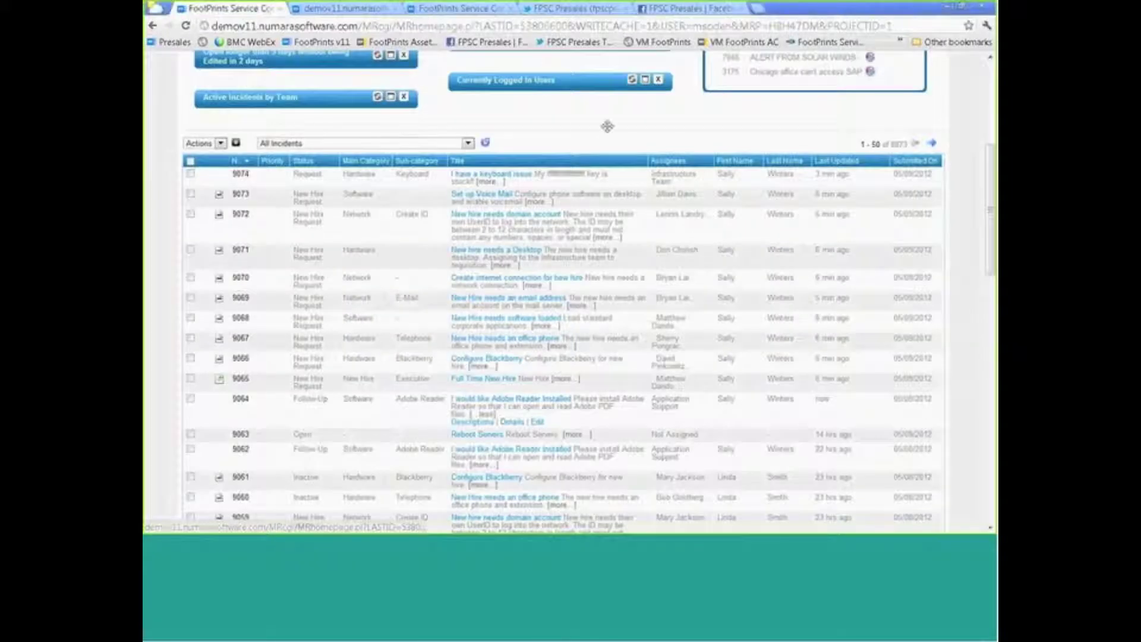
scroll(606, 122, up, 5)
scroll(487, 73, up, 1)
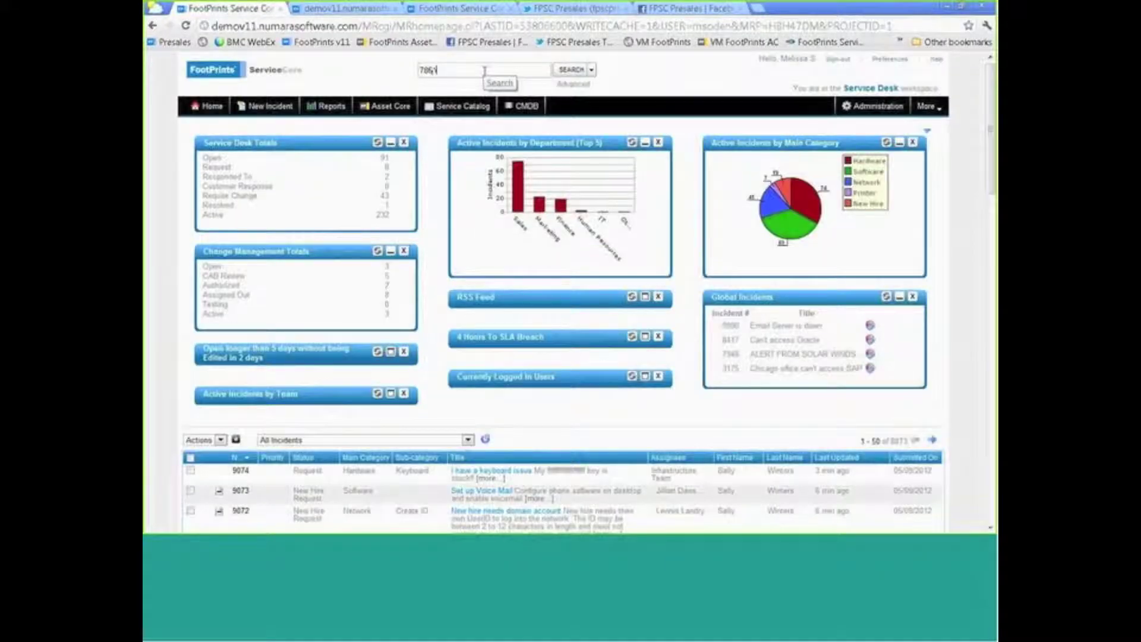
click(494, 81)
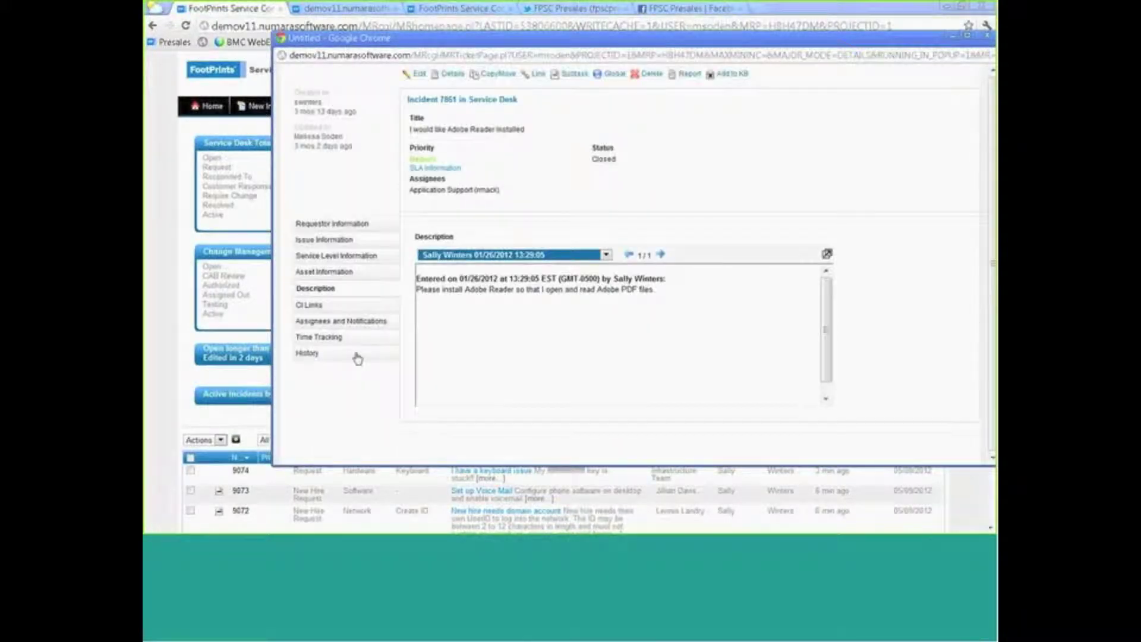
click(315, 352)
click(968, 36)
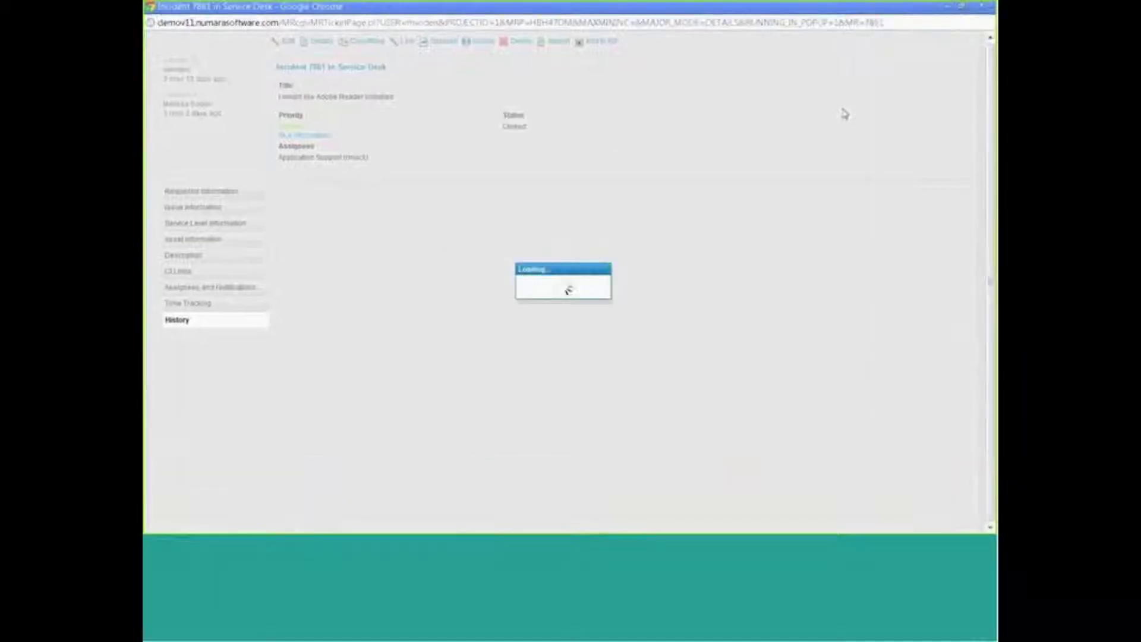
scroll(821, 226, down, 1)
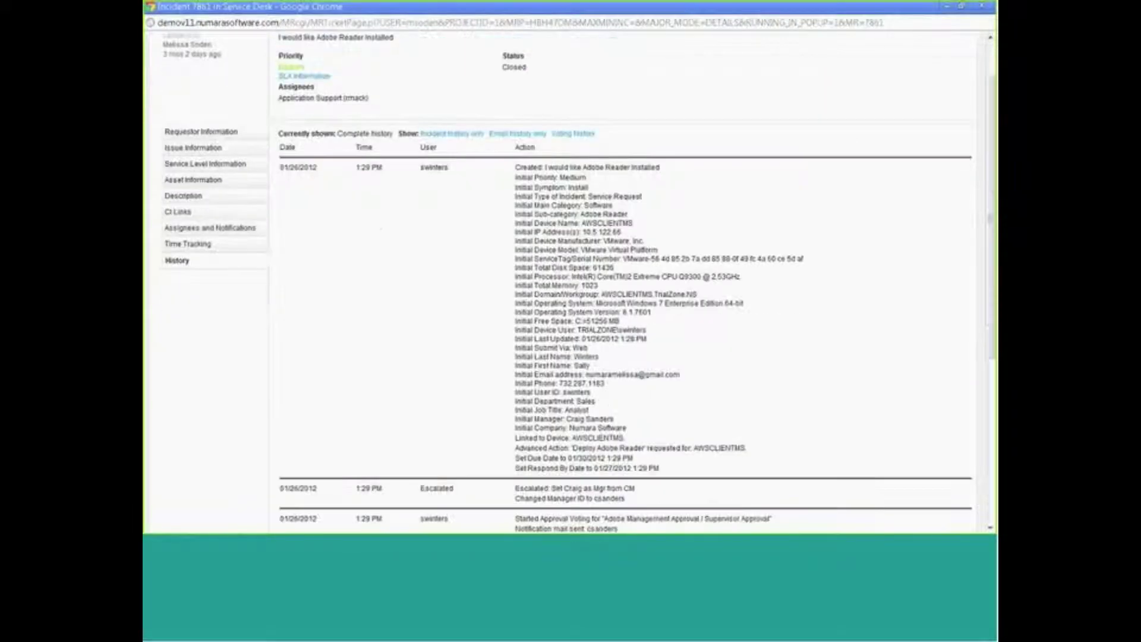
scroll(474, 191, down, 1)
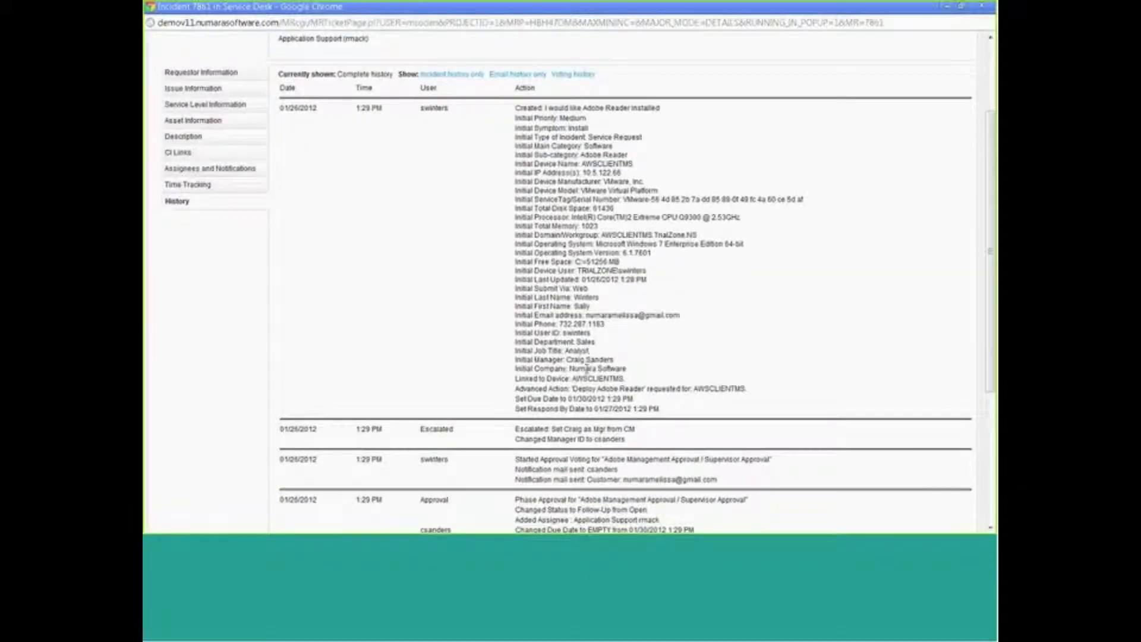
scroll(587, 368, down, 1)
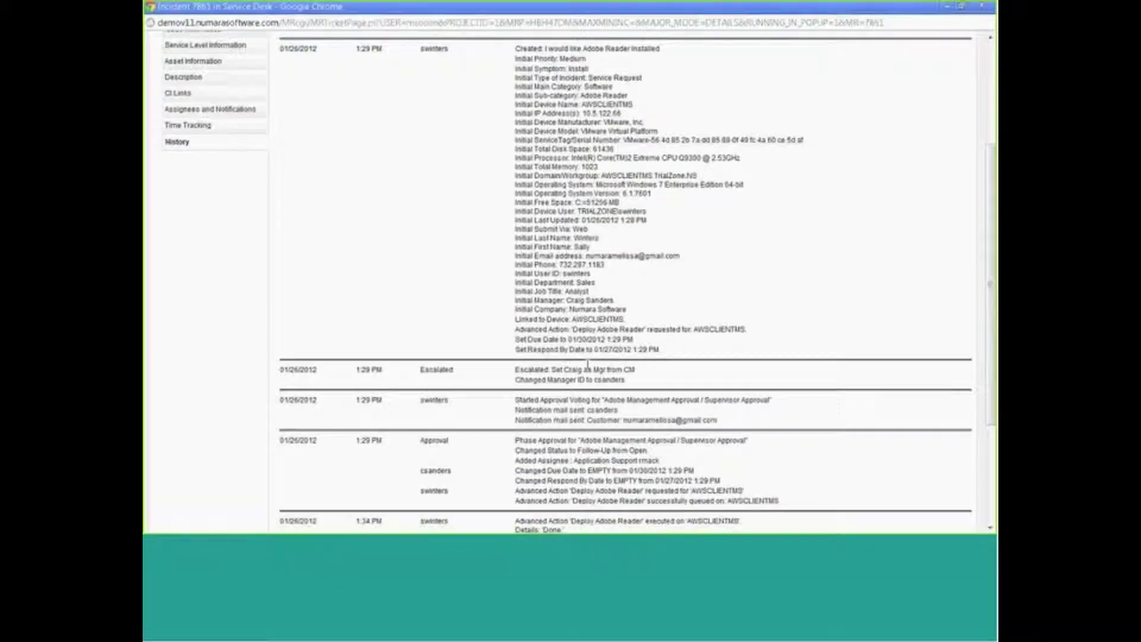
scroll(595, 375, down, 2)
scroll(599, 382, down, 1)
drag(565, 360, 461, 350)
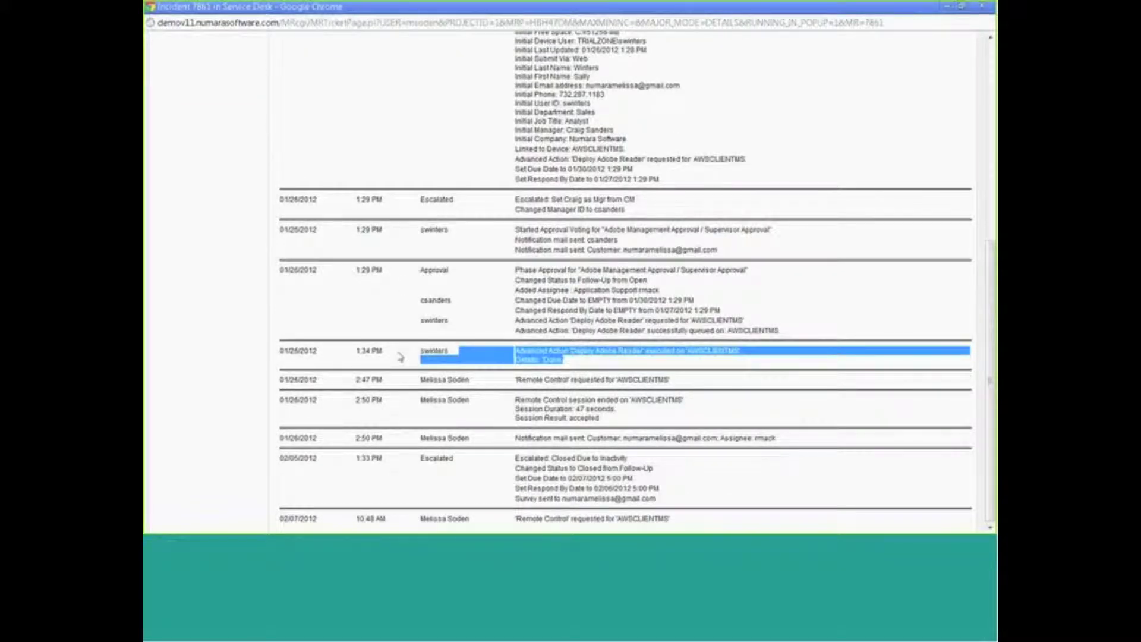
drag(617, 411, 464, 399)
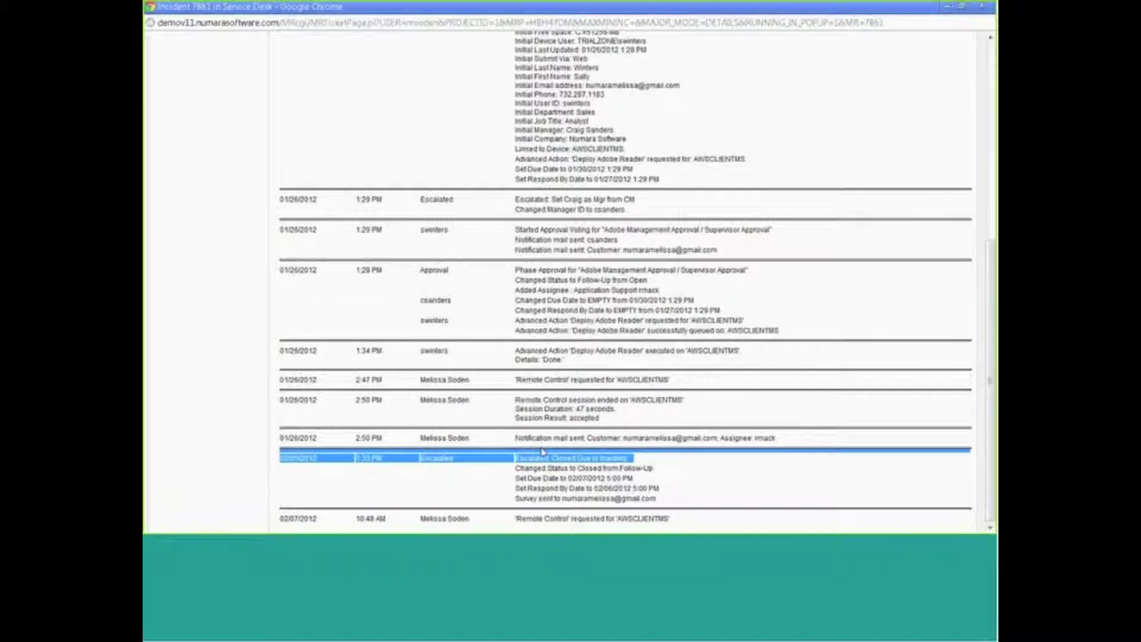
scroll(543, 451, up, 5)
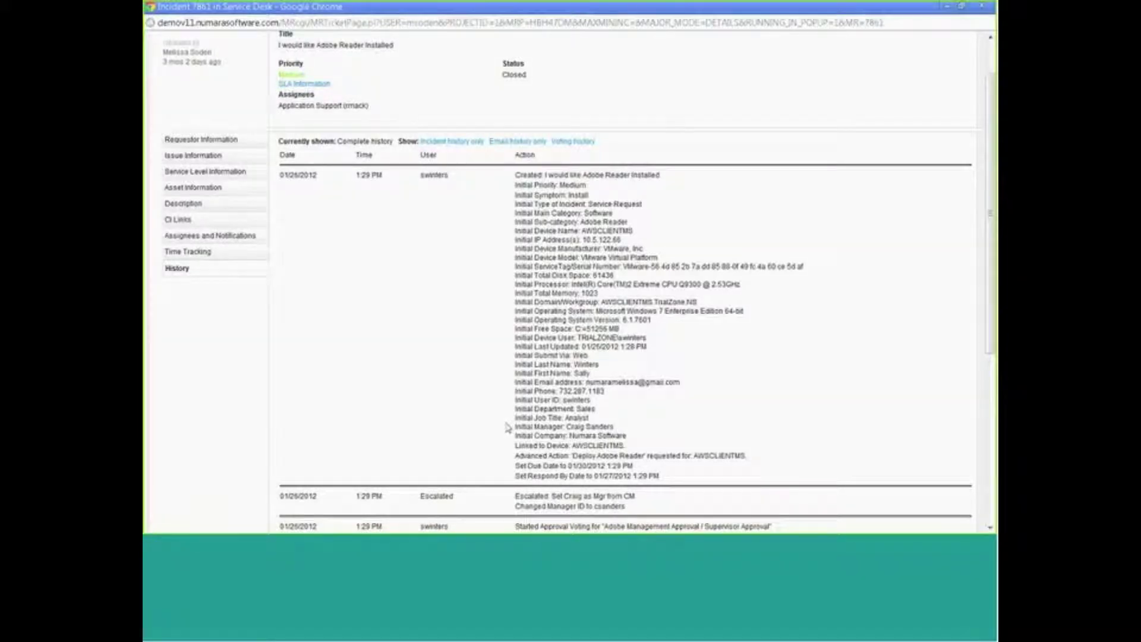
scroll(508, 427, up, 1)
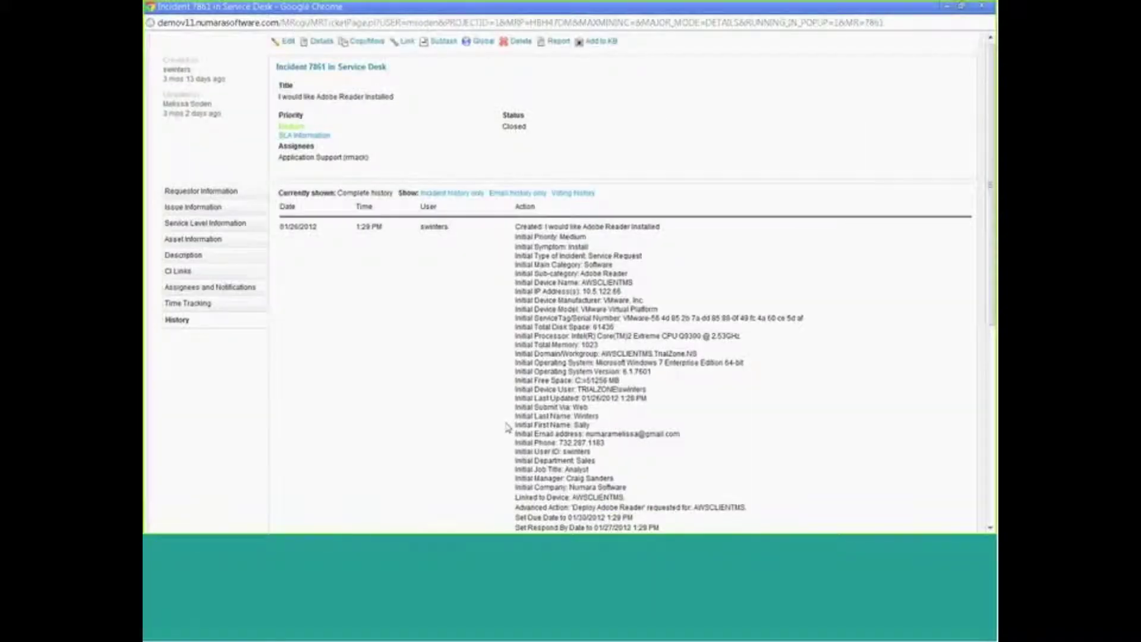
click(979, 9)
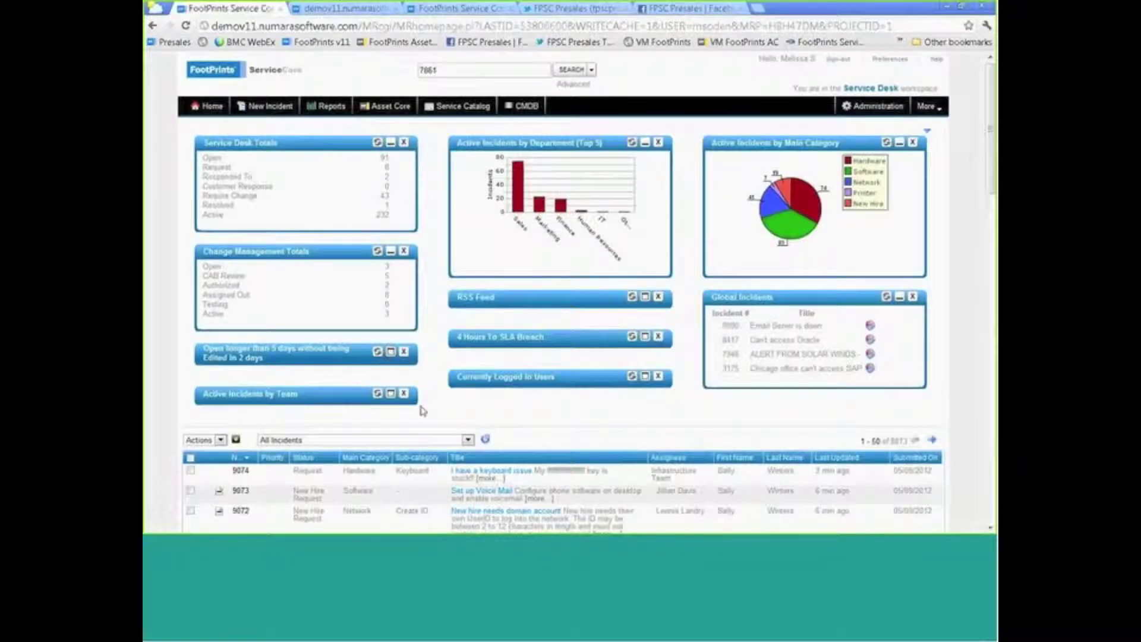
Step: Open request 9074 and browse its Issue, Asset, Service Level and Resolution sections
click(239, 470)
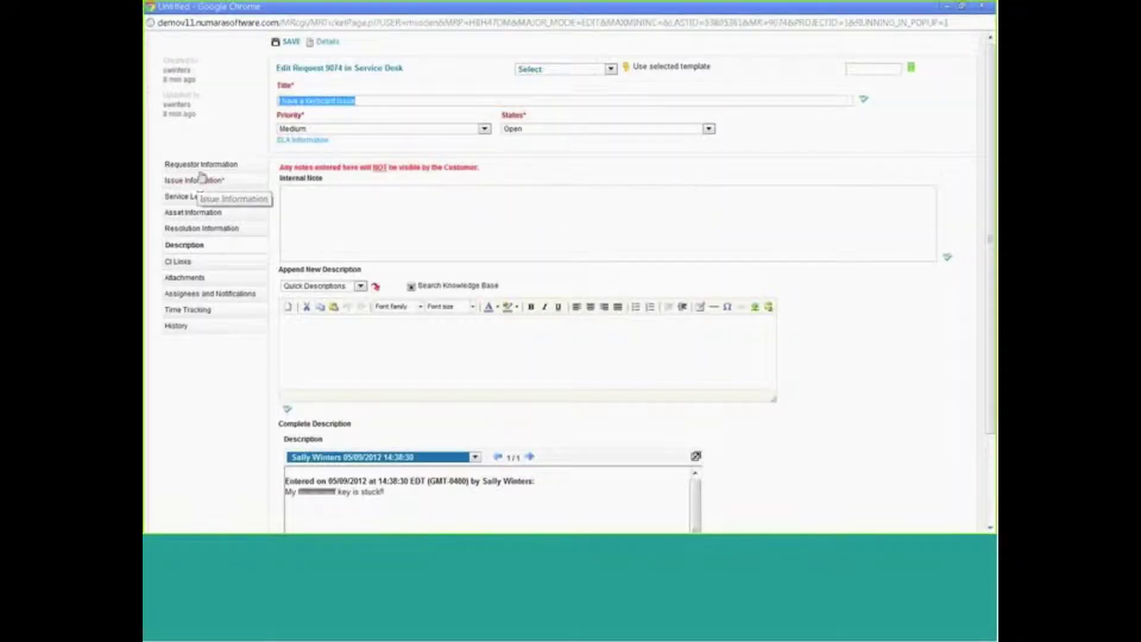
click(201, 179)
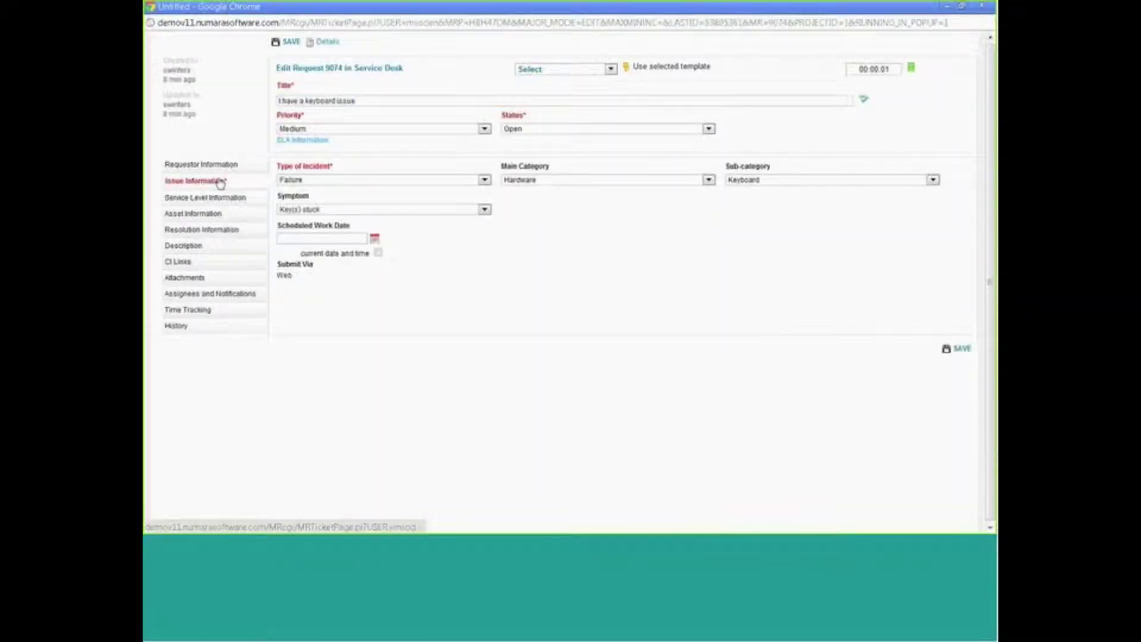
click(212, 216)
click(206, 199)
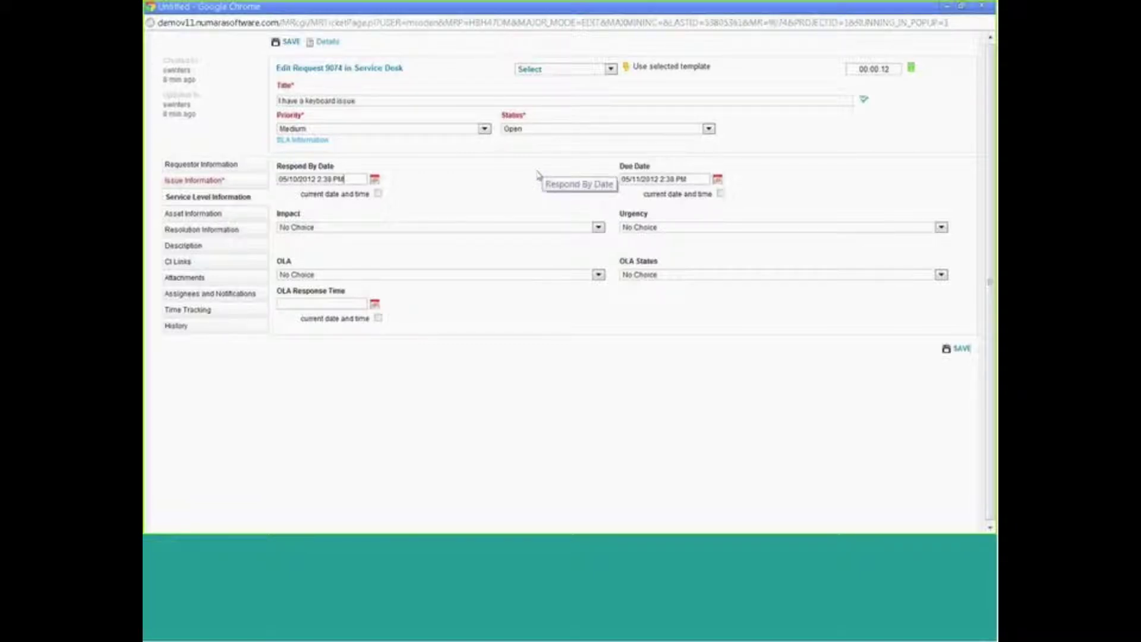
click(251, 235)
Step: Change request 9074's status from Resolved to Request, leaving the root cause unset
click(551, 129)
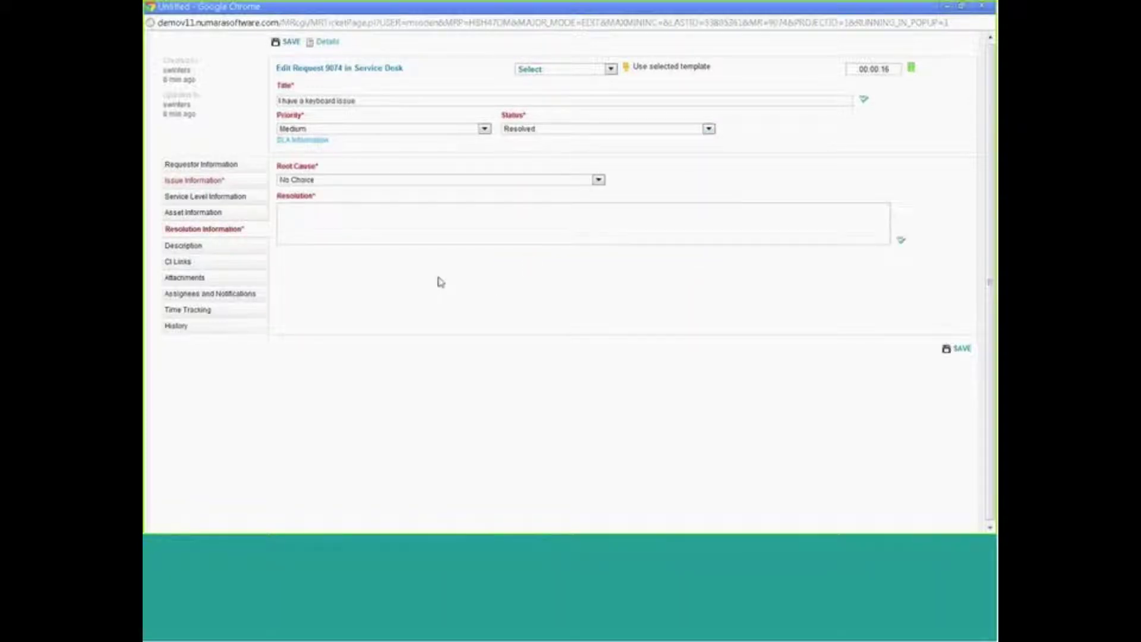
click(448, 182)
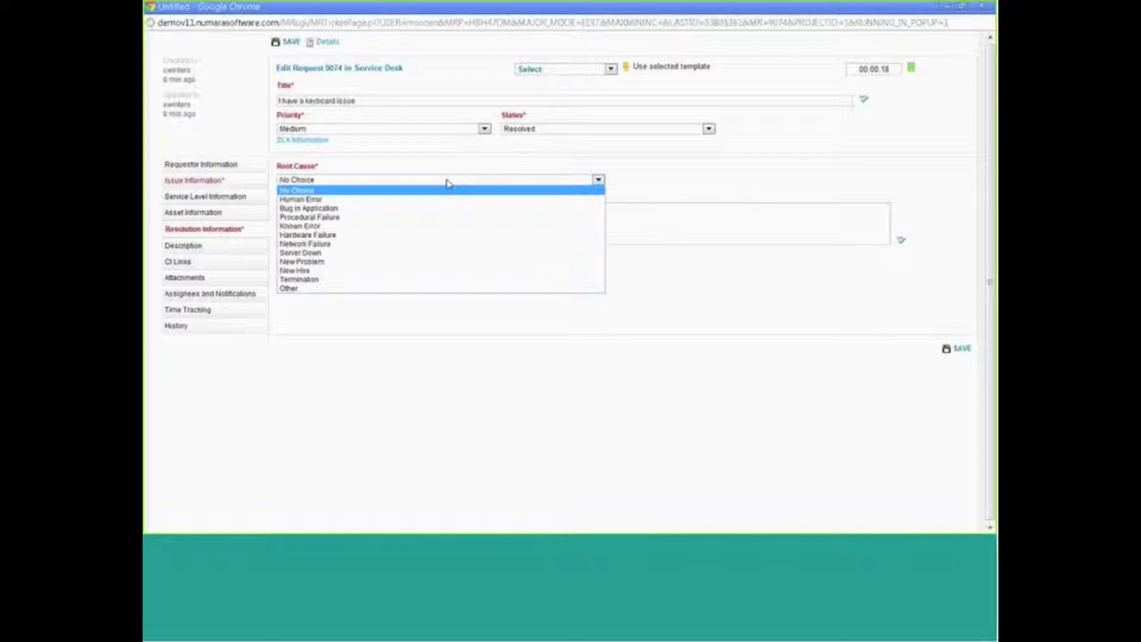
click(447, 183)
click(560, 130)
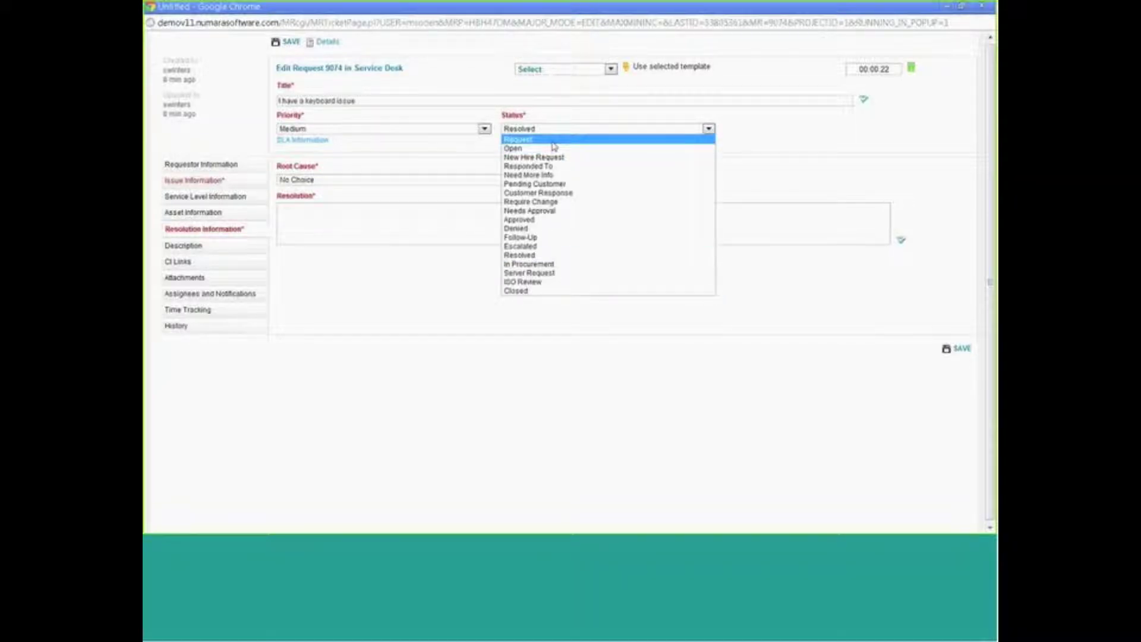
click(554, 140)
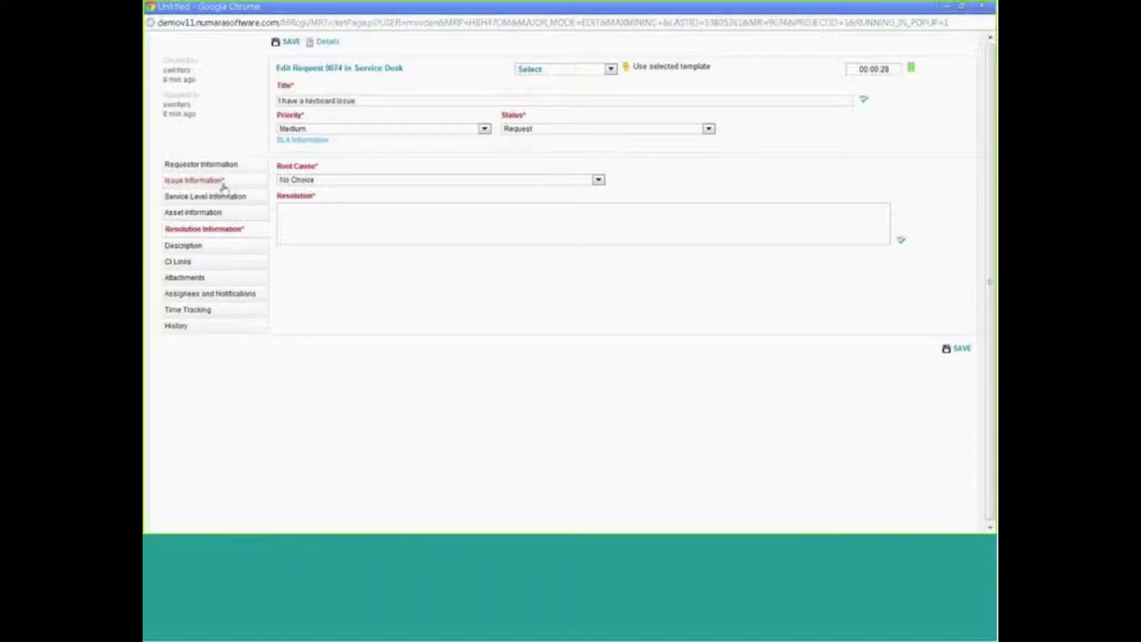
click(204, 246)
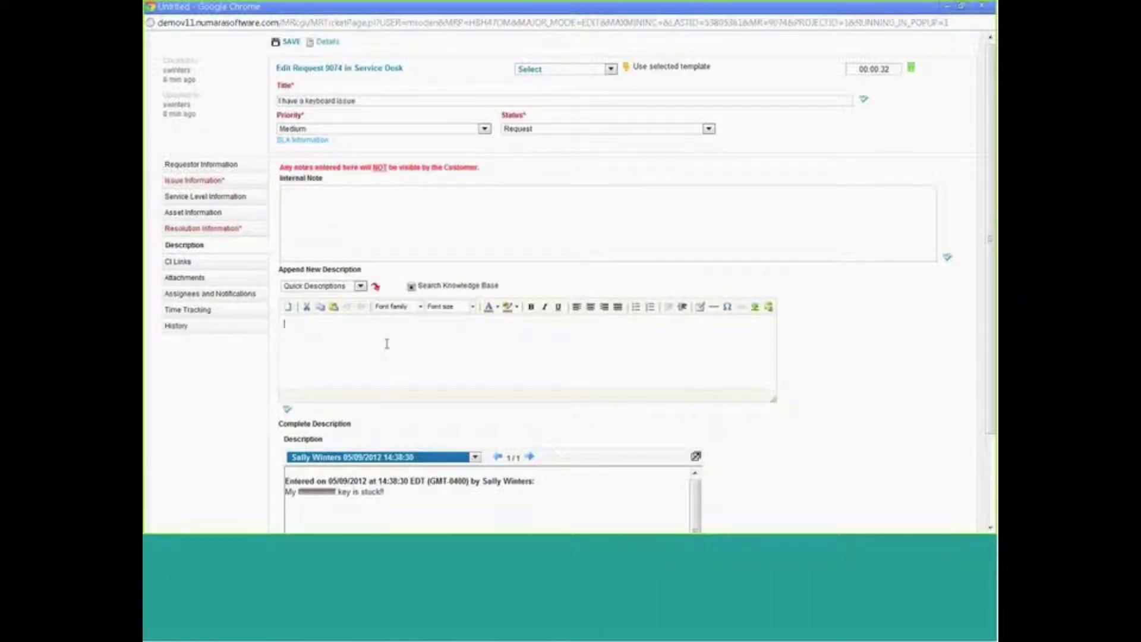
Step: Search the knowledge base and maximize the Select Solution picker listing Keyboard Issues and I have an issue
click(419, 285)
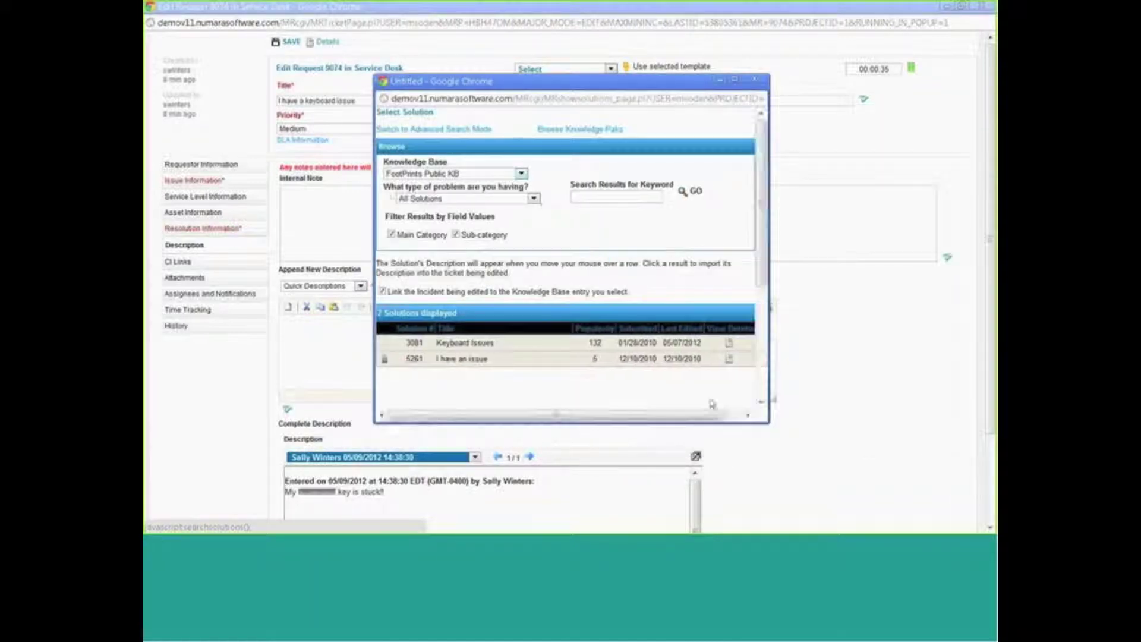
click(800, 425)
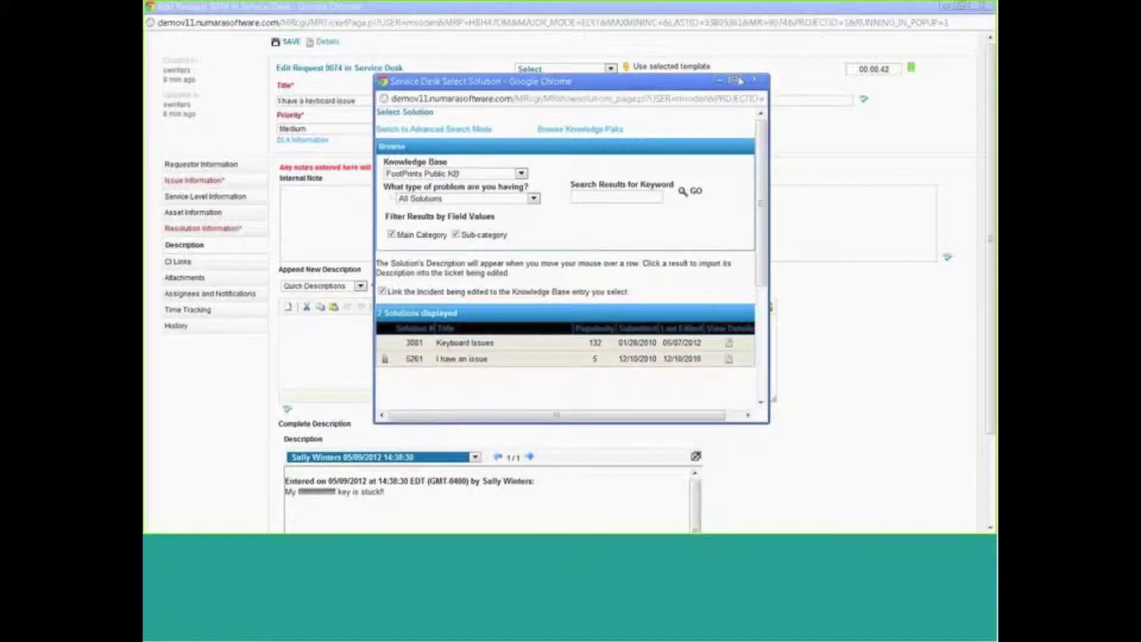
click(737, 77)
mouse_move(277, 260)
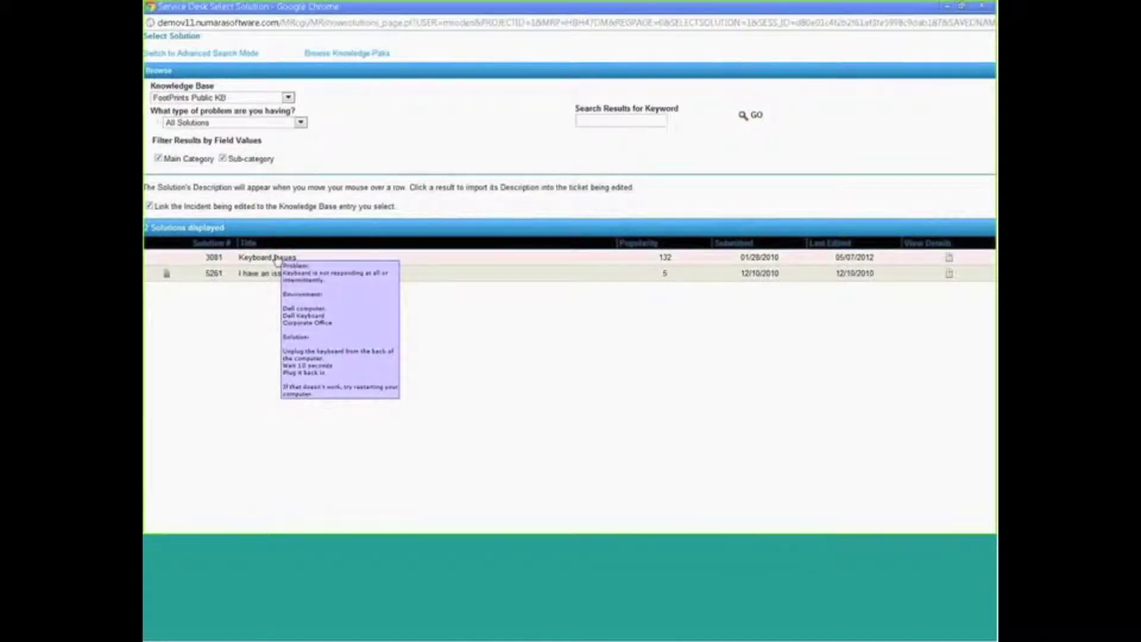